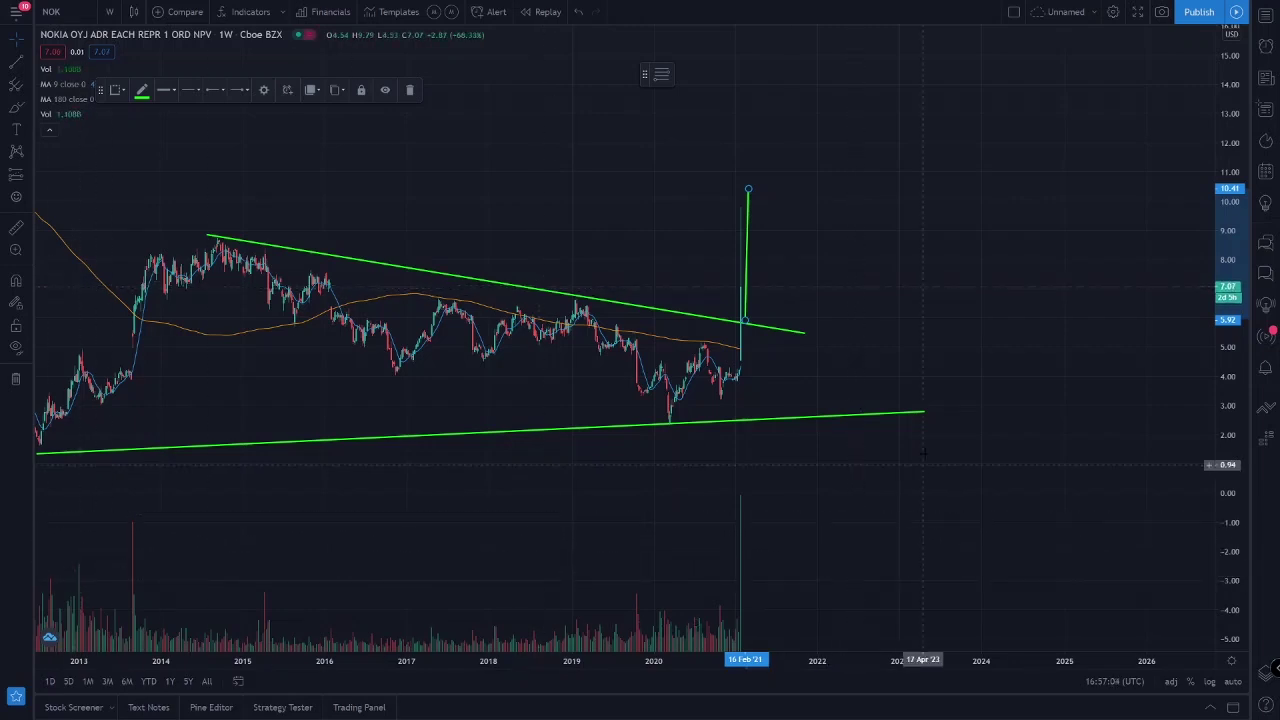
# Nudge the vertical green target line onto the breakout and rescale prices to fit all drawings
pyautogui.scroll(-5, 922, 452)
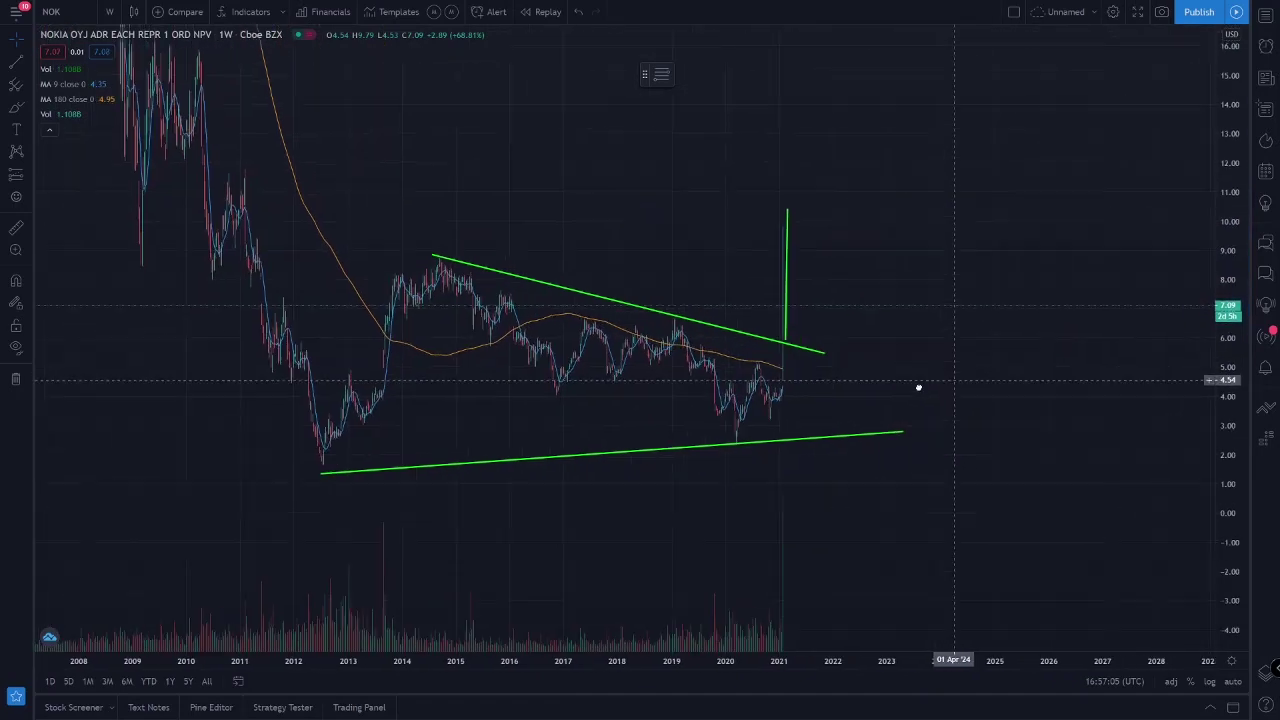
pyautogui.moveTo(954, 380); pyautogui.dragTo(880, 390)
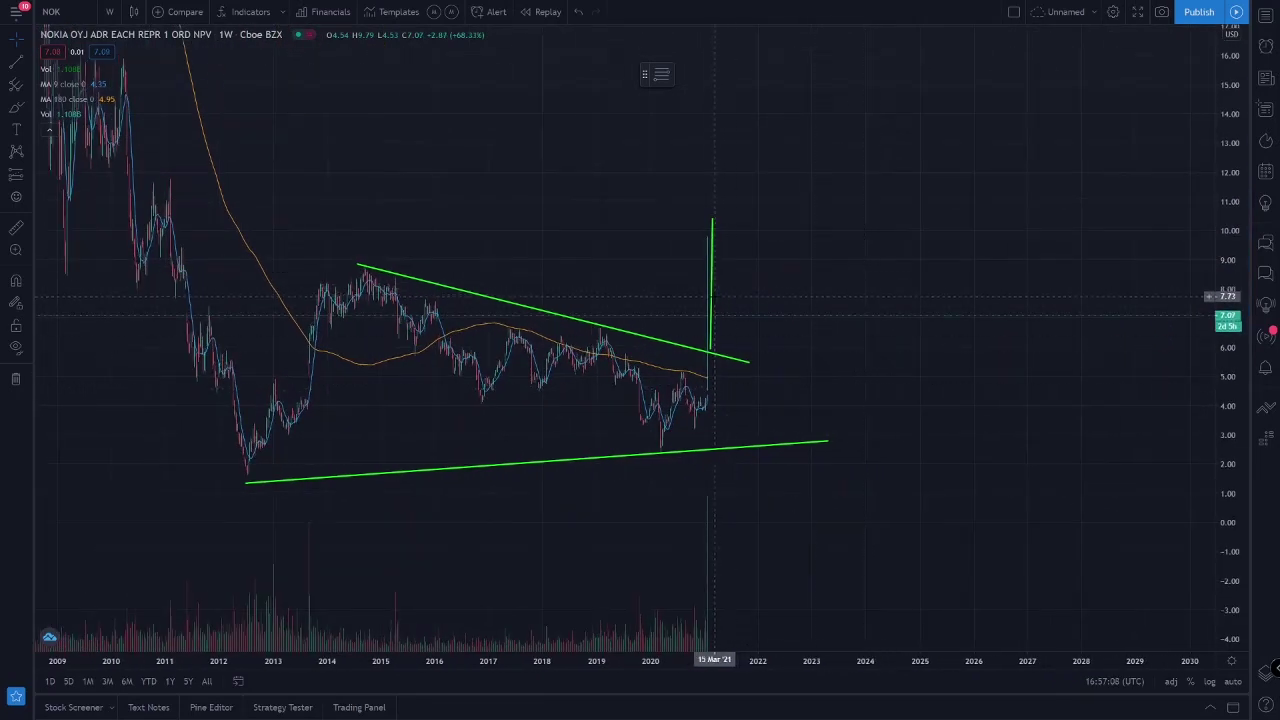
pyautogui.moveTo(712, 296); pyautogui.dragTo(717, 300)
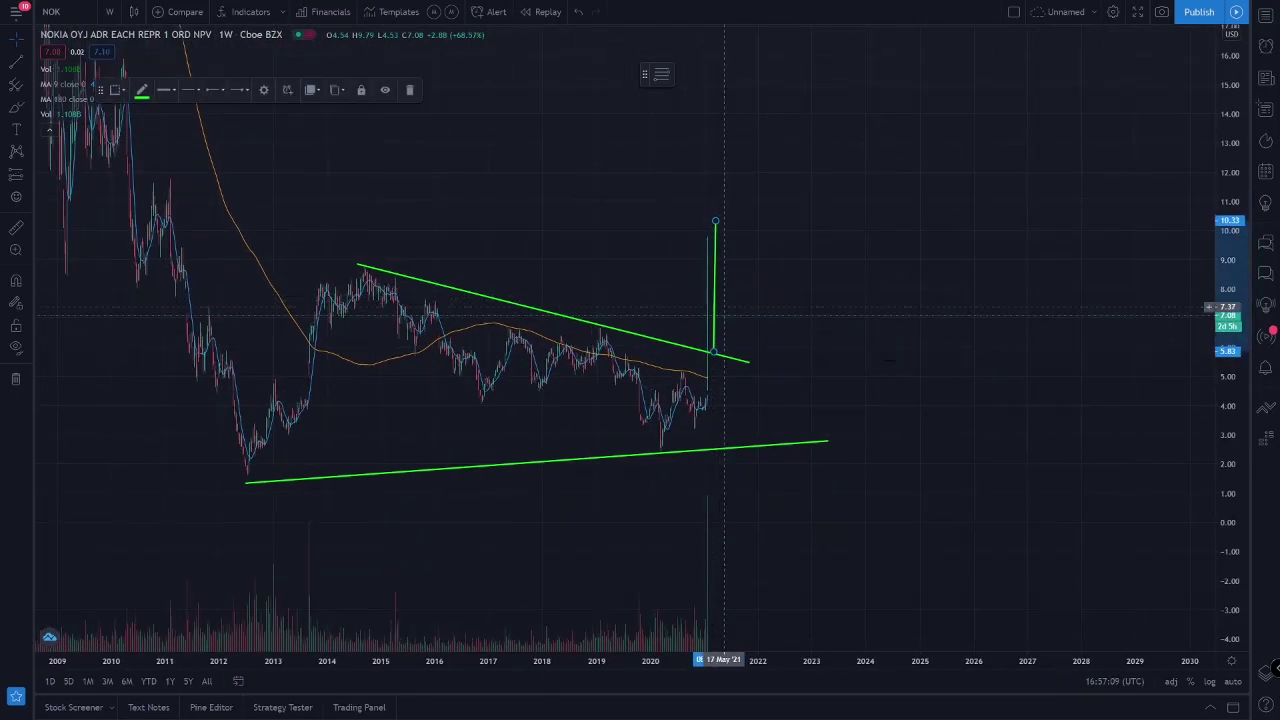
pyautogui.scroll(3, 725, 312)
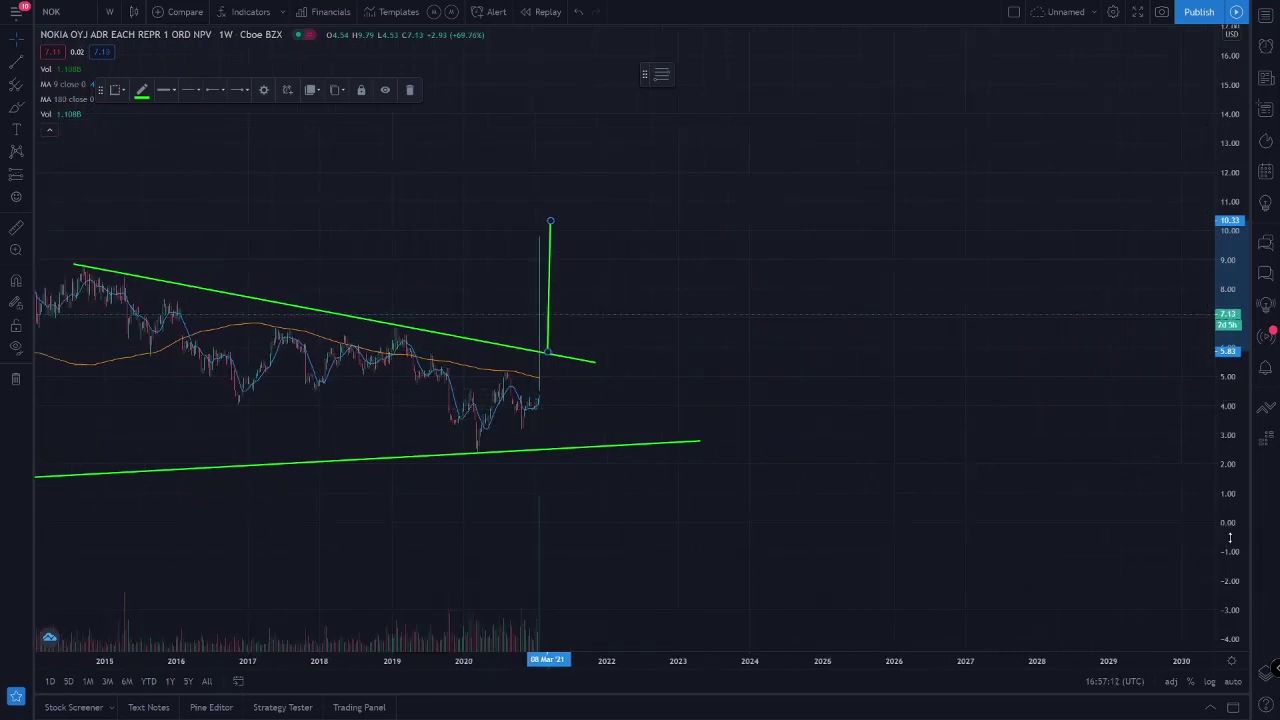
pyautogui.moveTo(1230, 538); pyautogui.dragTo(1178, 352)
pyautogui.moveTo(1234, 158); pyautogui.dragTo(1232, 205)
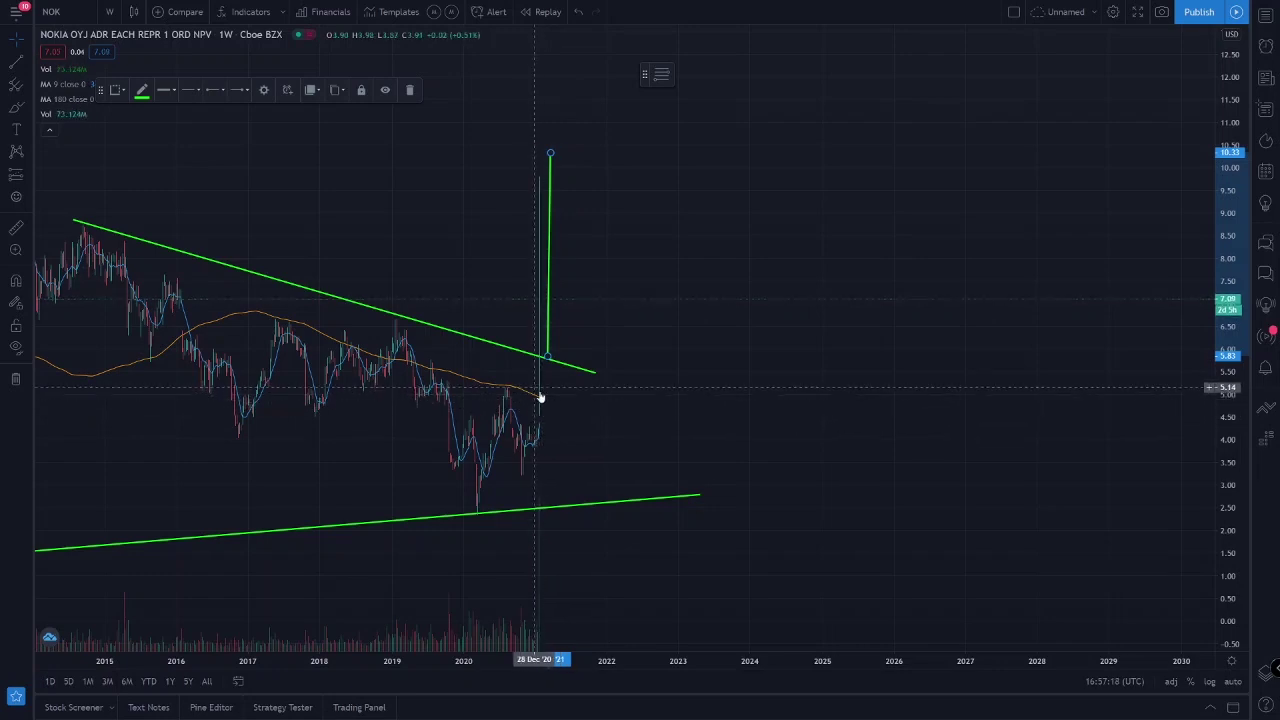
# Pan the weekly chart back to show history from 2010 and deselect the target line
pyautogui.scroll(-3, 610, 392)
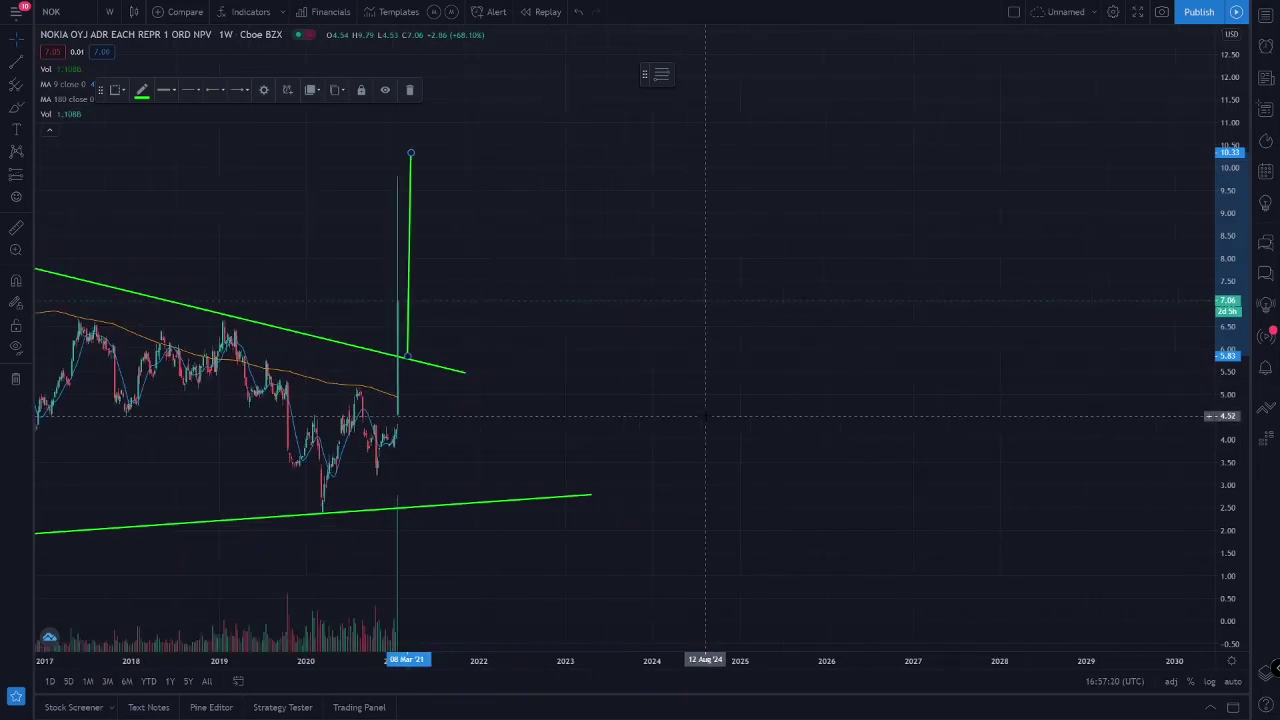
pyautogui.moveTo(388, 342); pyautogui.dragTo(665, 342)
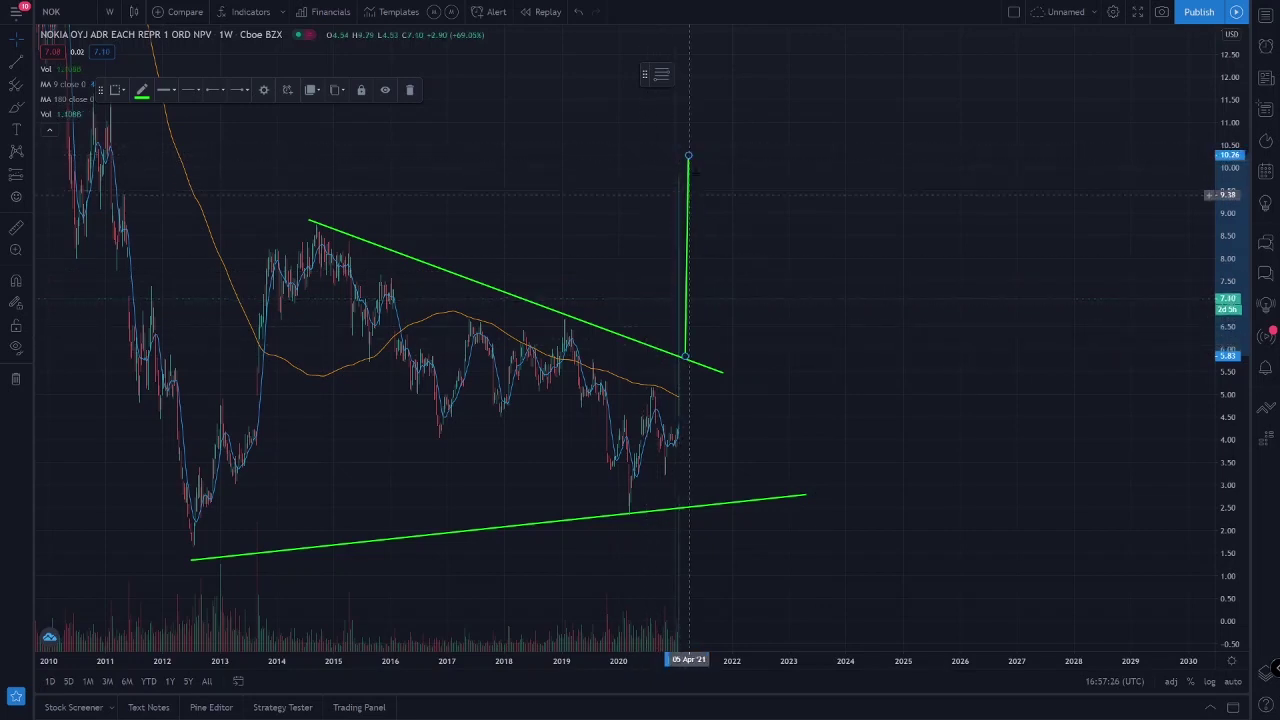
pyautogui.click(687, 157)
pyautogui.moveTo(687, 157)
pyautogui.mouseDown()
pyautogui.moveTo(557, 304)
pyautogui.moveTo(449, 467)
pyautogui.moveTo(435, 462)
pyautogui.moveTo(545, 325)
pyautogui.mouseUp()
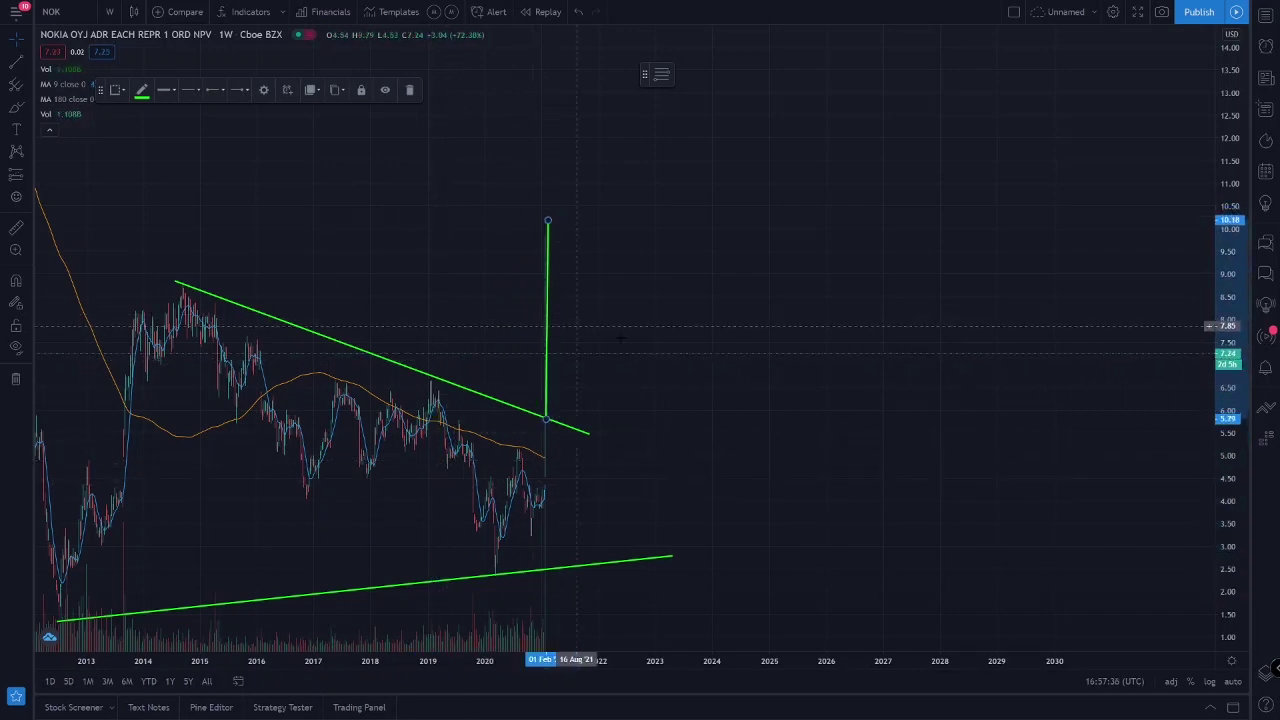
pyautogui.scroll(2, 576, 326)
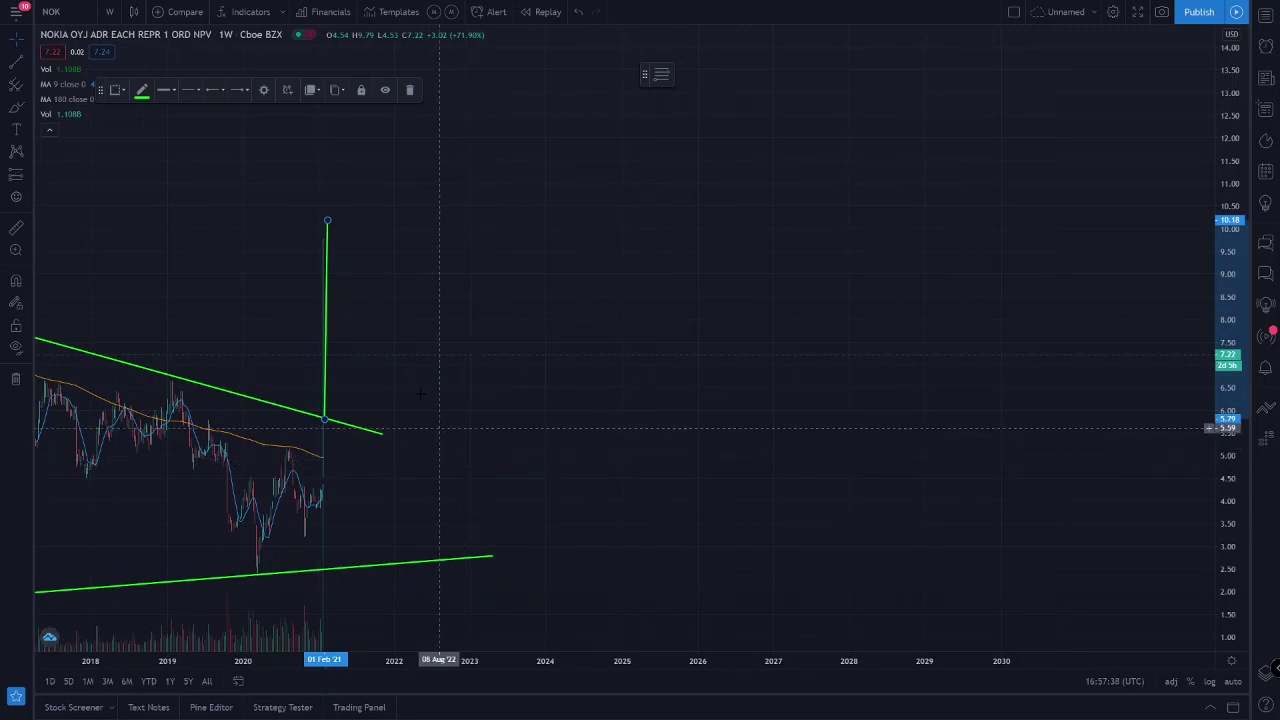
# Switch to 1-day bars and straighten the green target line to perfectly vertical
pyautogui.click(111, 11)
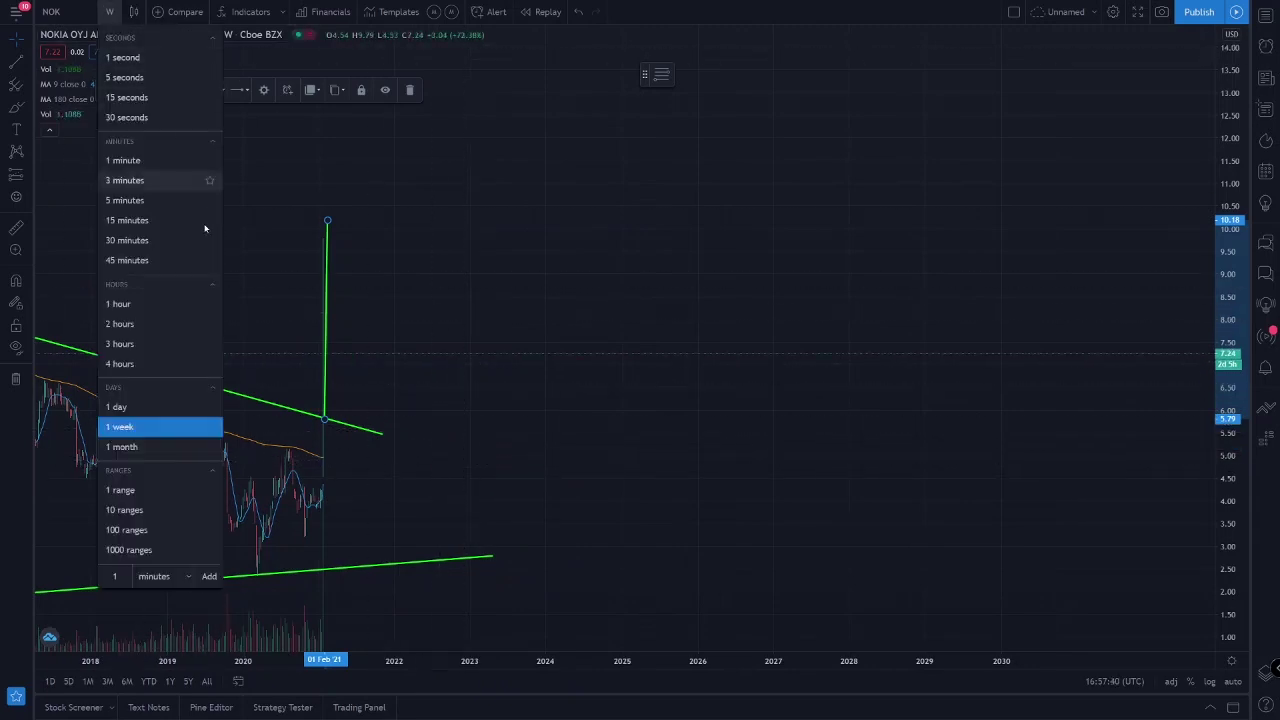
pyautogui.click(141, 408)
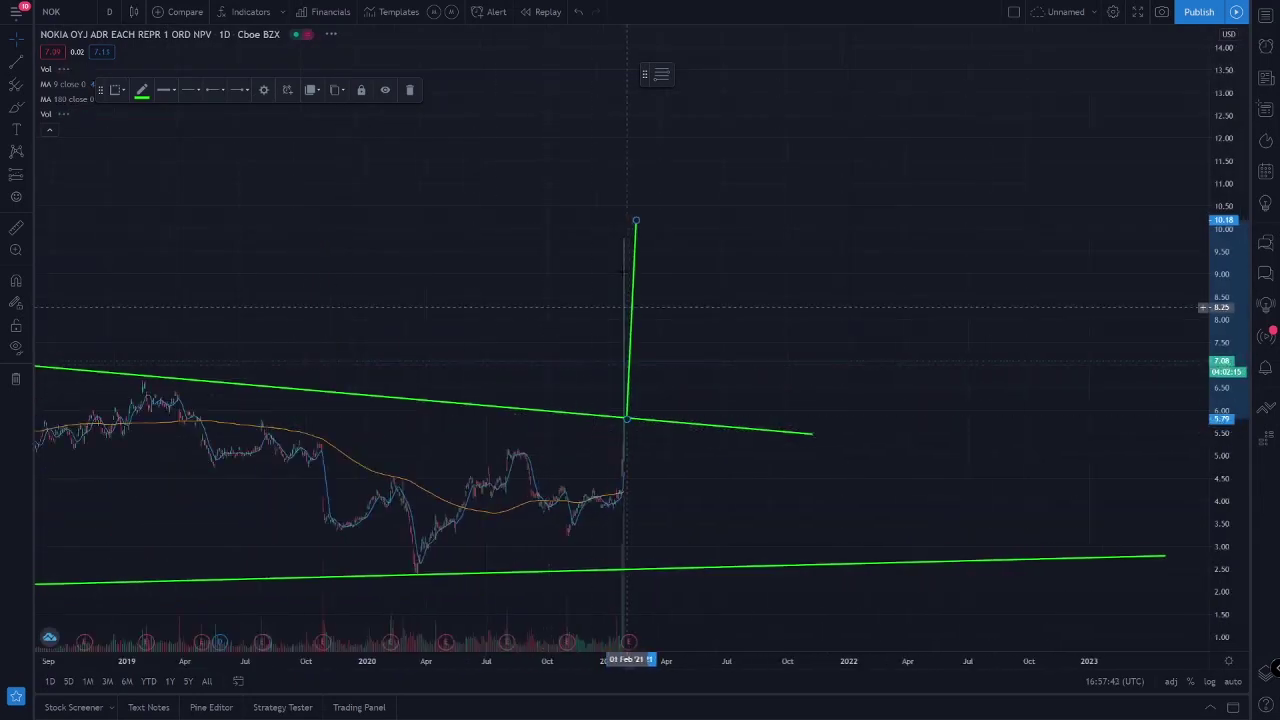
pyautogui.moveTo(636, 220); pyautogui.dragTo(626, 231)
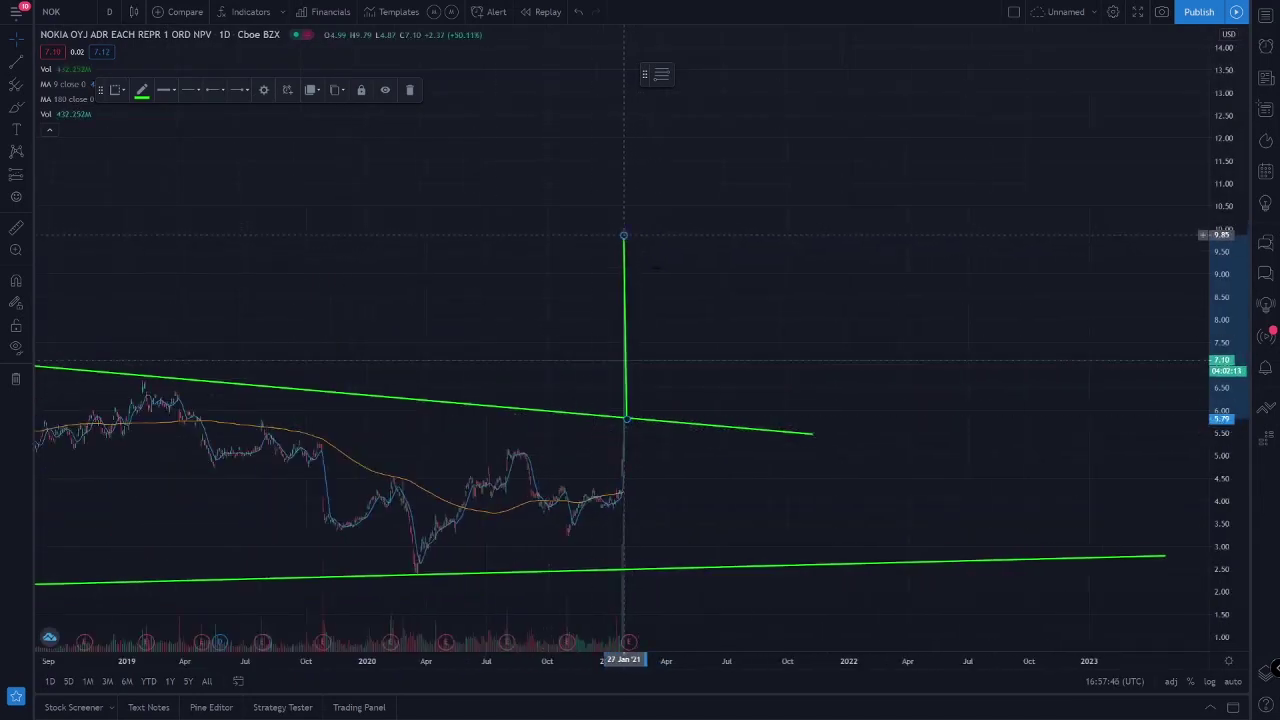
# Switch the NOK chart to 1-hour bars
pyautogui.scroll(-5, 650, 300)
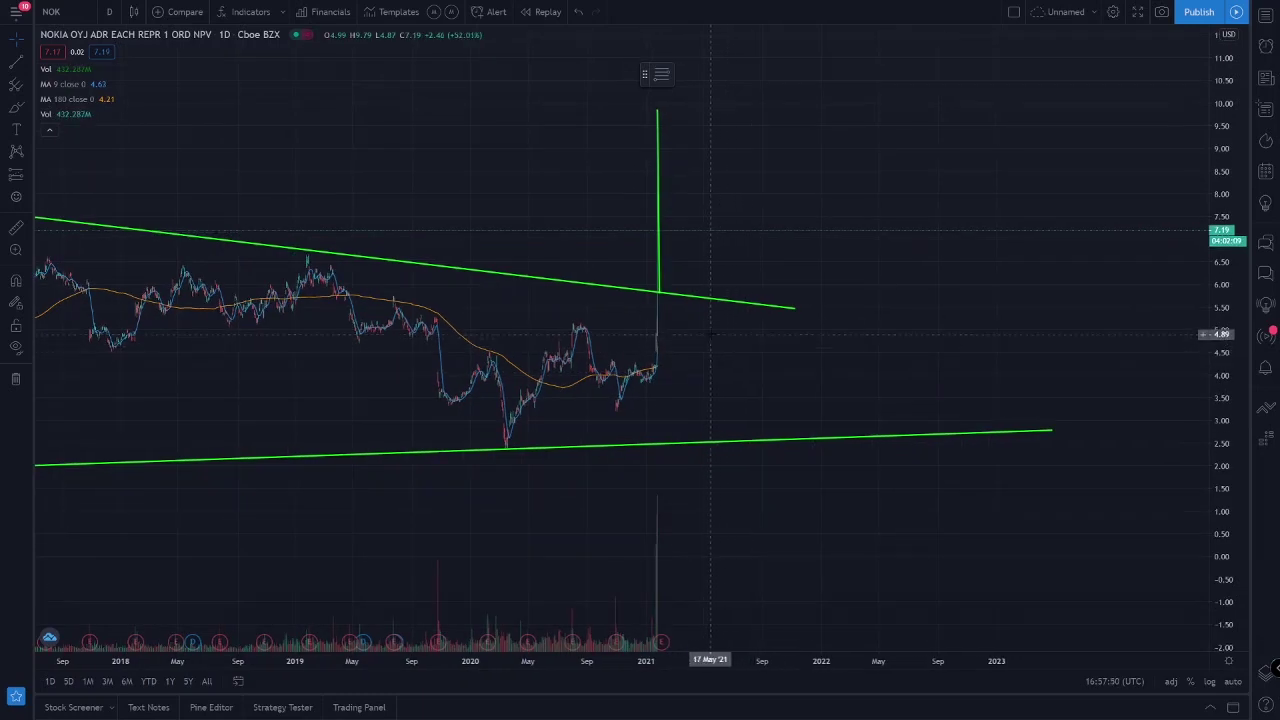
pyautogui.scroll(1, 715, 340)
pyautogui.scroll(1, 705, 340)
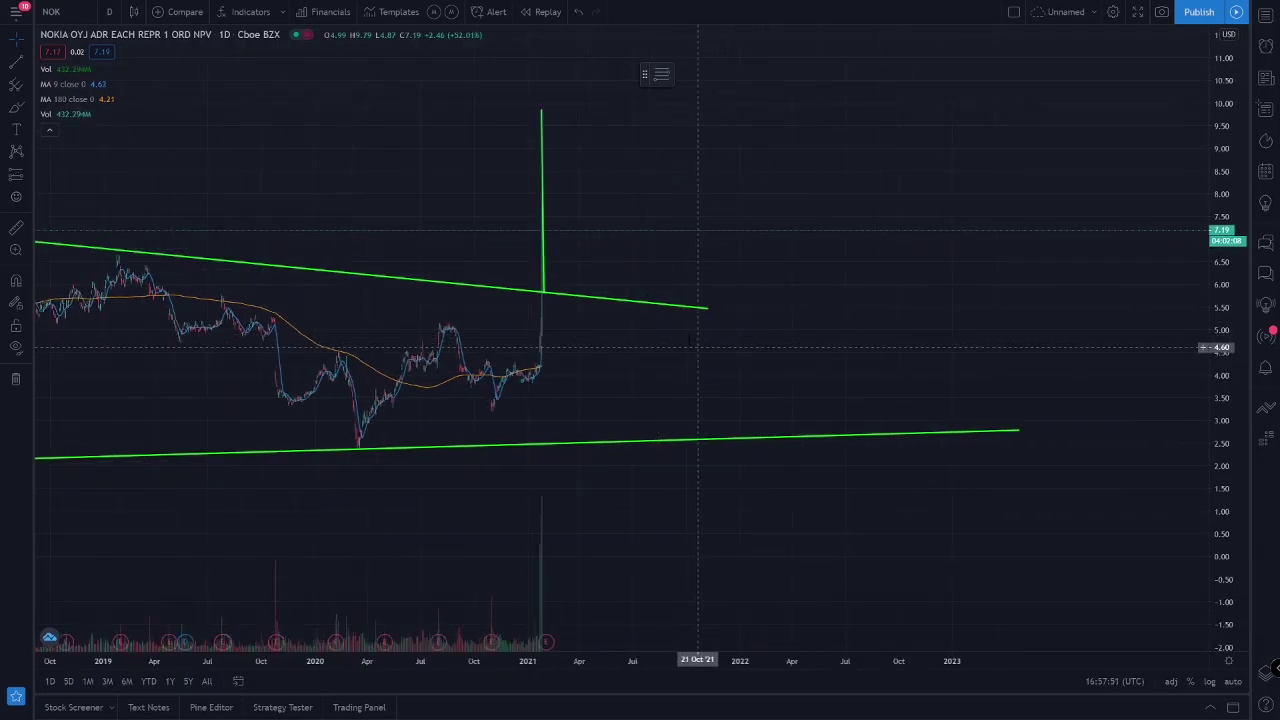
pyautogui.click(109, 11)
pyautogui.click(128, 310)
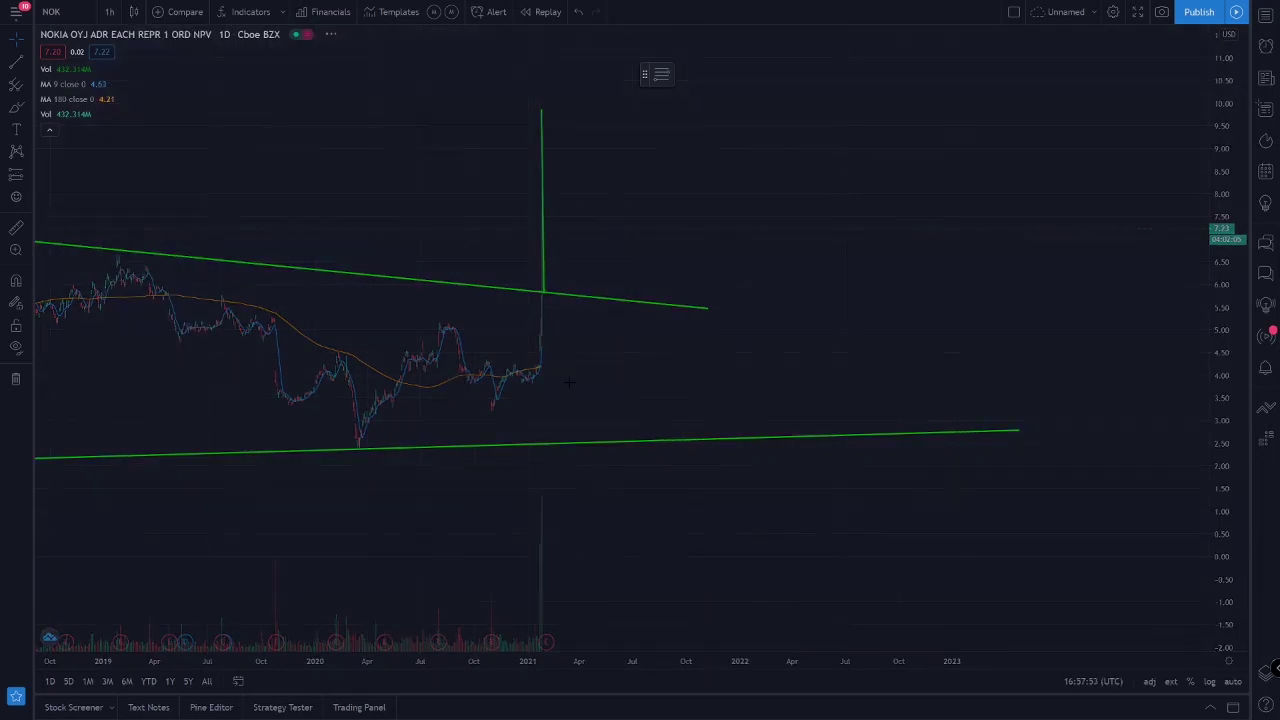
# Set the target line's top above the breakout and take a first measurement of the spike
pyautogui.click(561, 122)
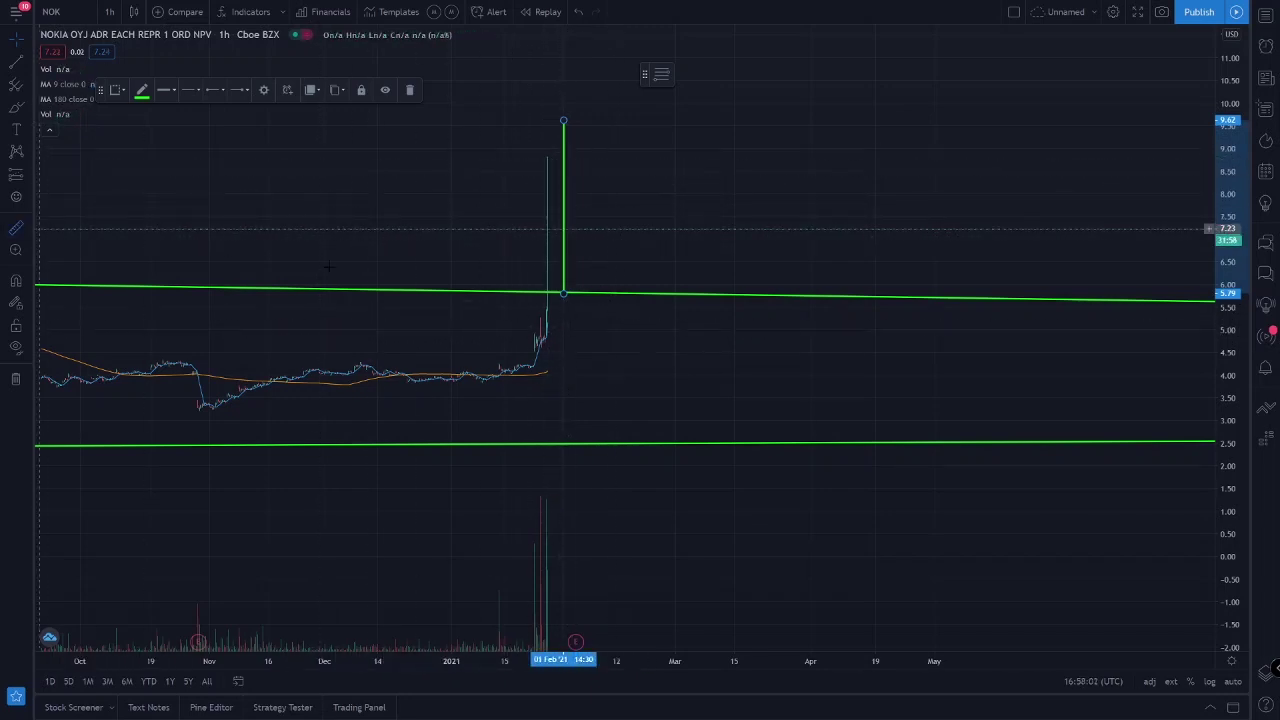
pyautogui.click(546, 308)
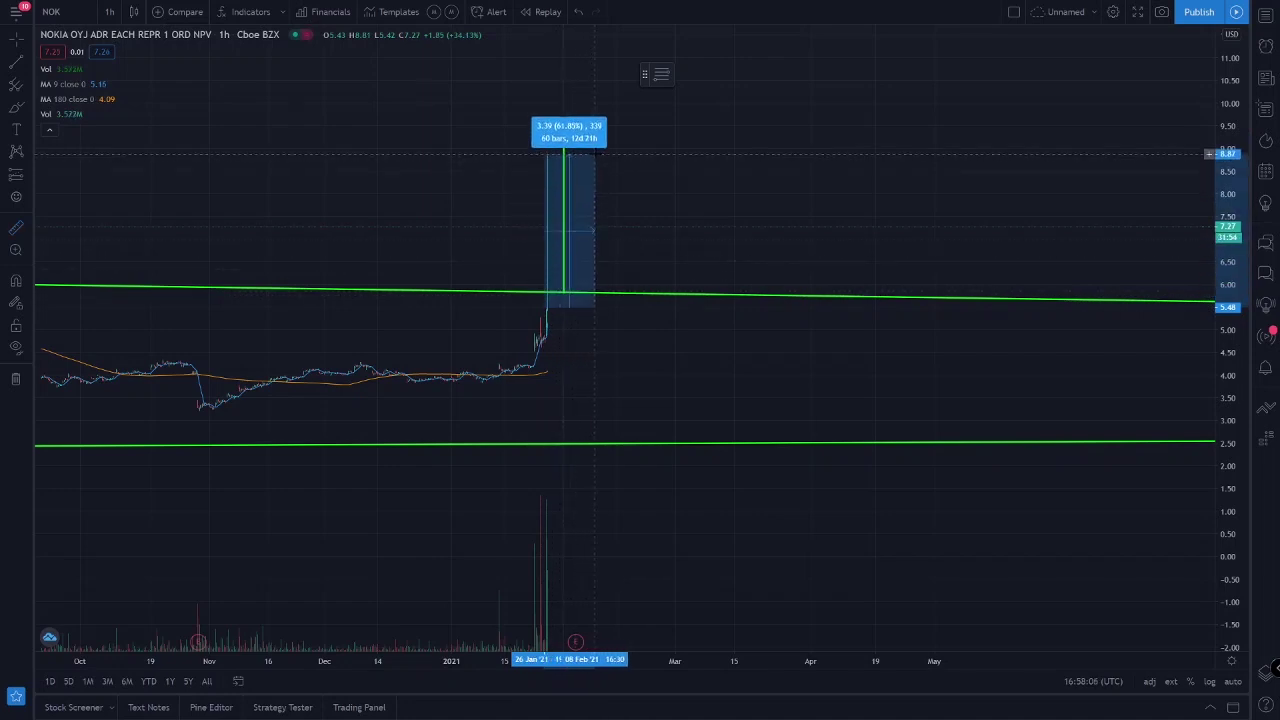
pyautogui.click(594, 152)
pyautogui.moveTo(671, 228)
pyautogui.mouseDown()
pyautogui.moveTo(473, 258)
pyautogui.moveTo(814, 237)
pyautogui.moveTo(683, 190)
pyautogui.mouseUp()
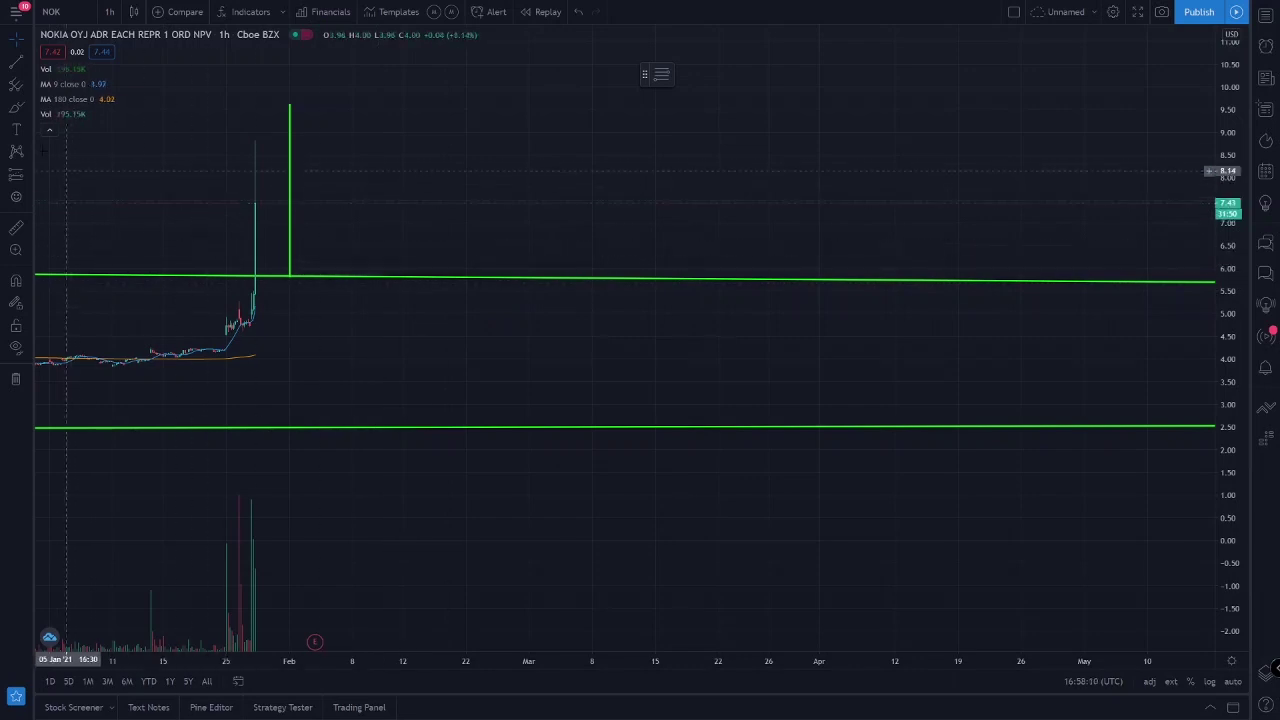
# Measure the breakout candle's rise again, then pan back to earlier hourly history
pyautogui.click(16, 228)
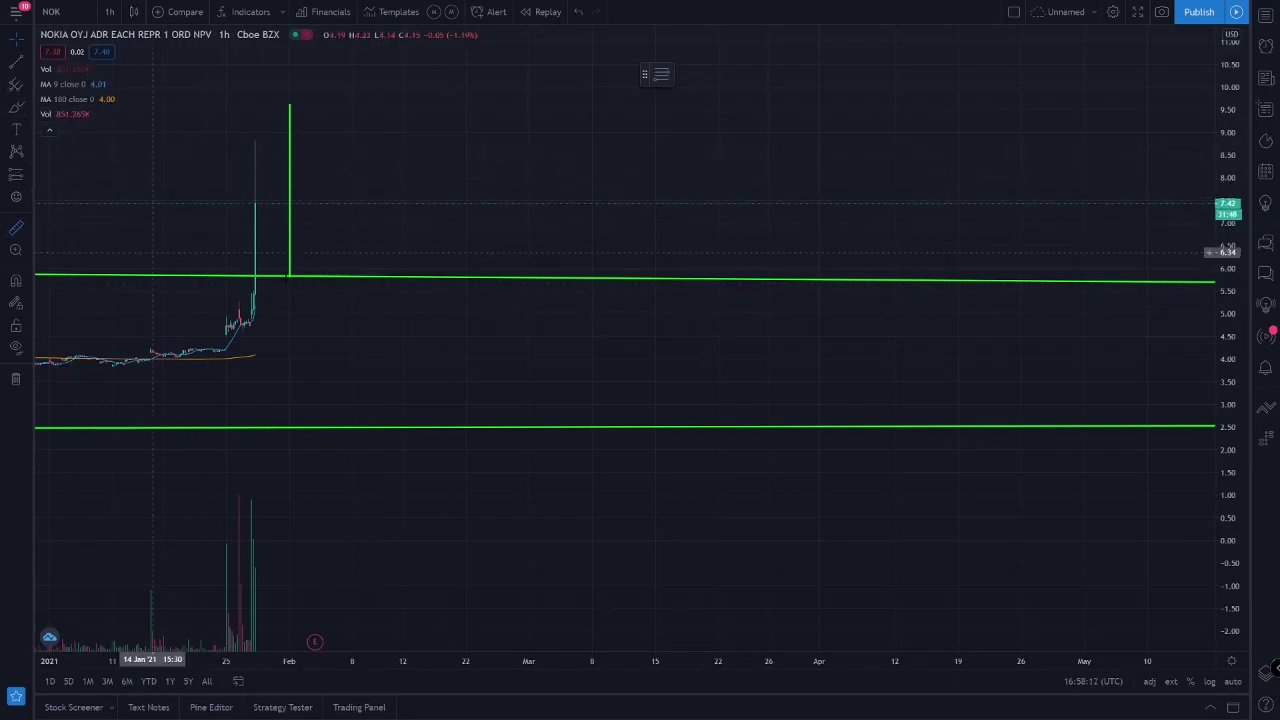
pyautogui.click(280, 273)
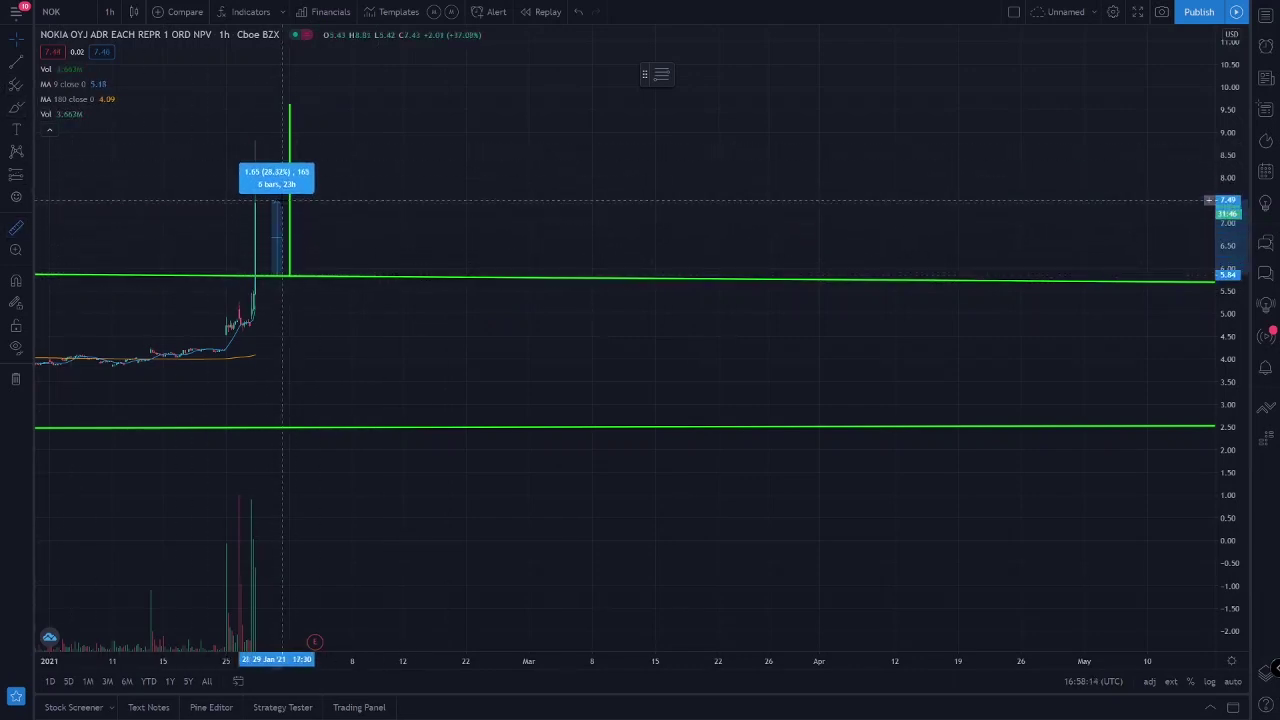
pyautogui.scroll(-2, 455, 178)
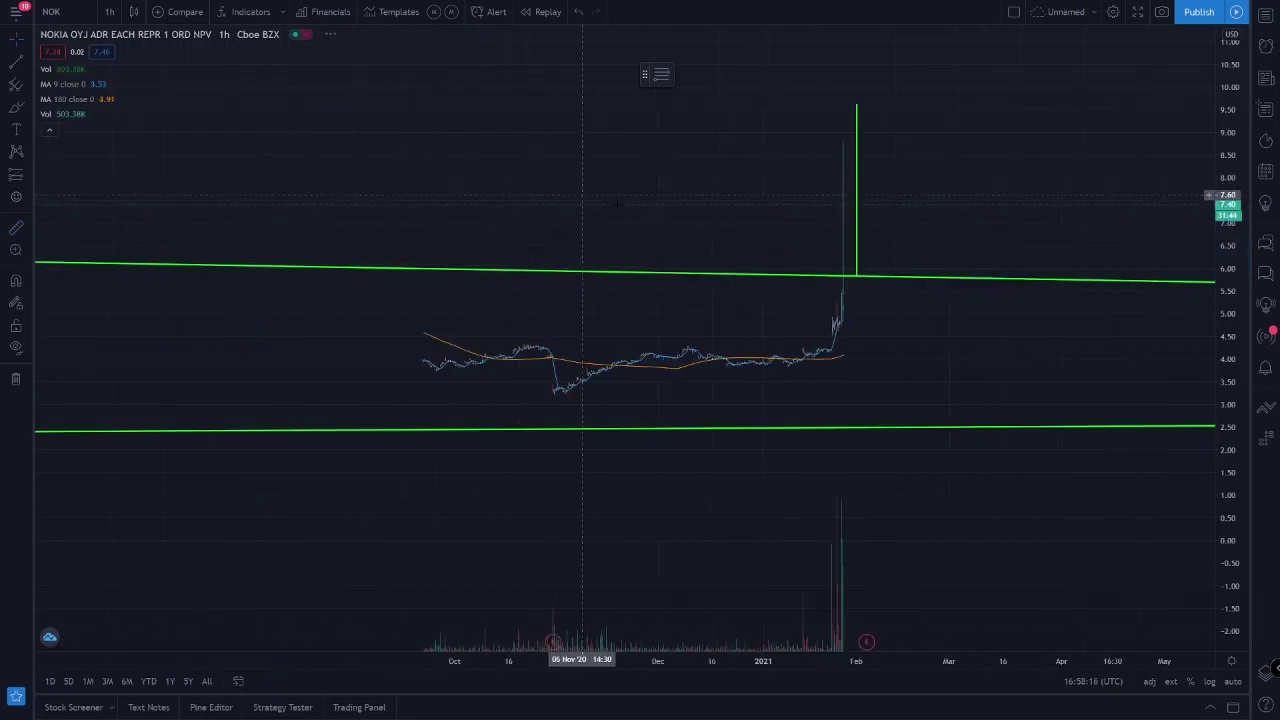
pyautogui.moveTo(455, 178); pyautogui.dragTo(1105, 198)
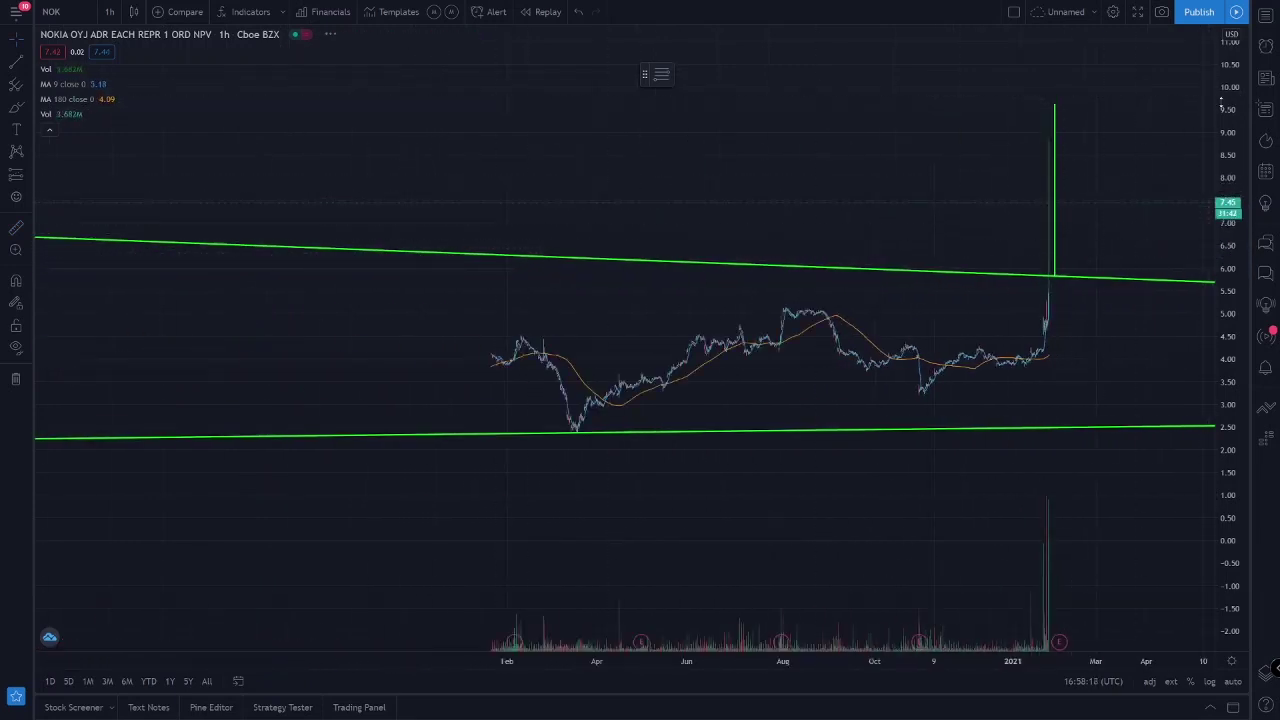
# Return to 1-day bars and frame the whole triangle from 2011 to 2023
pyautogui.click(107, 11)
pyautogui.click(117, 406)
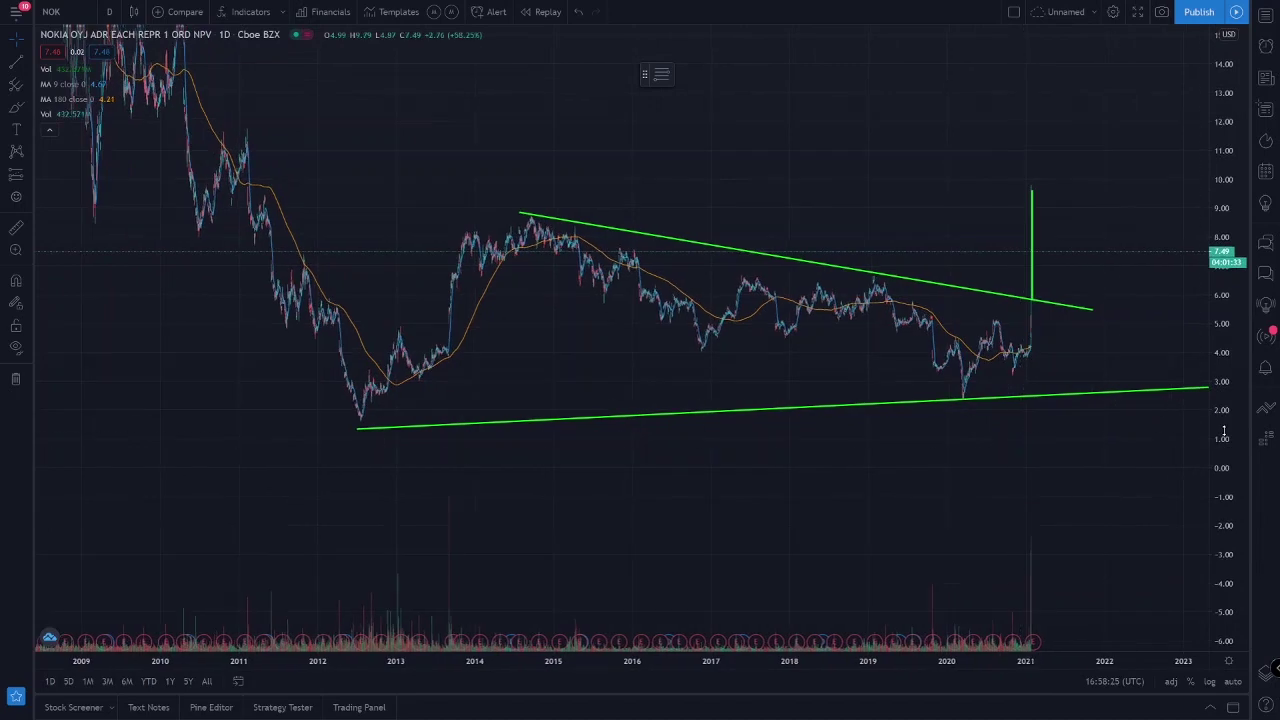
pyautogui.moveTo(1178, 265); pyautogui.dragTo(962, 404)
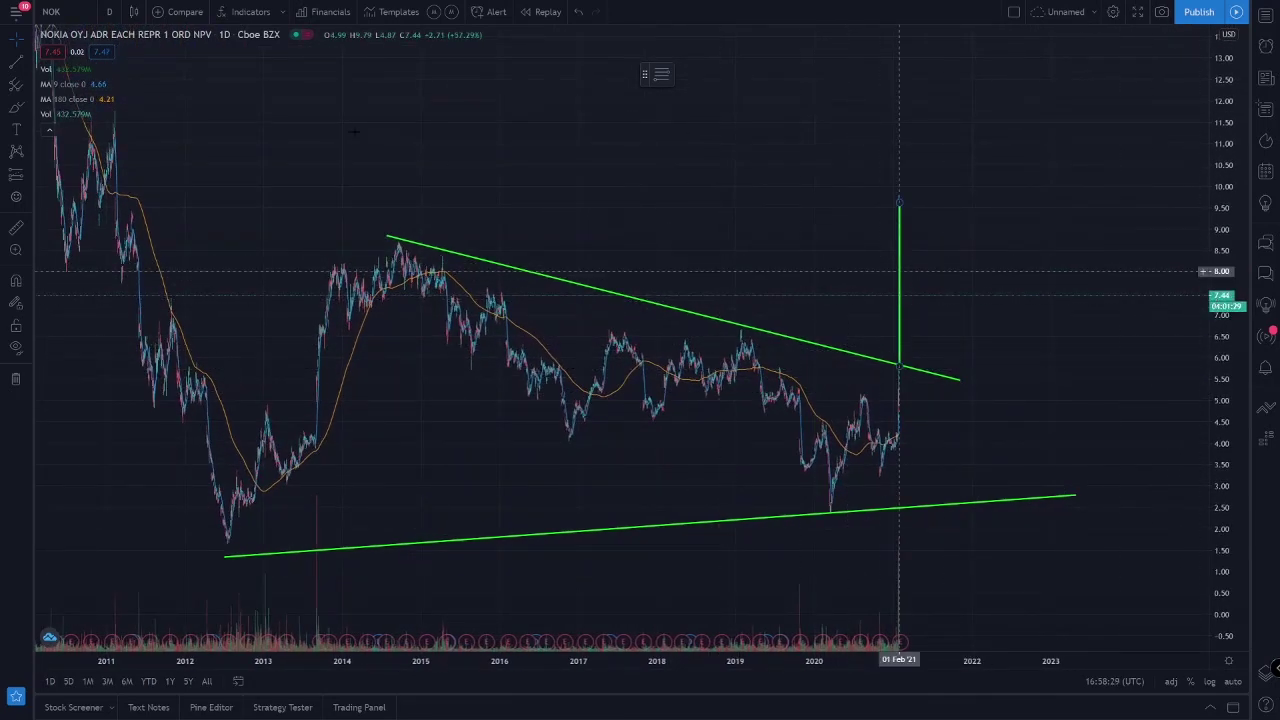
pyautogui.click(109, 11)
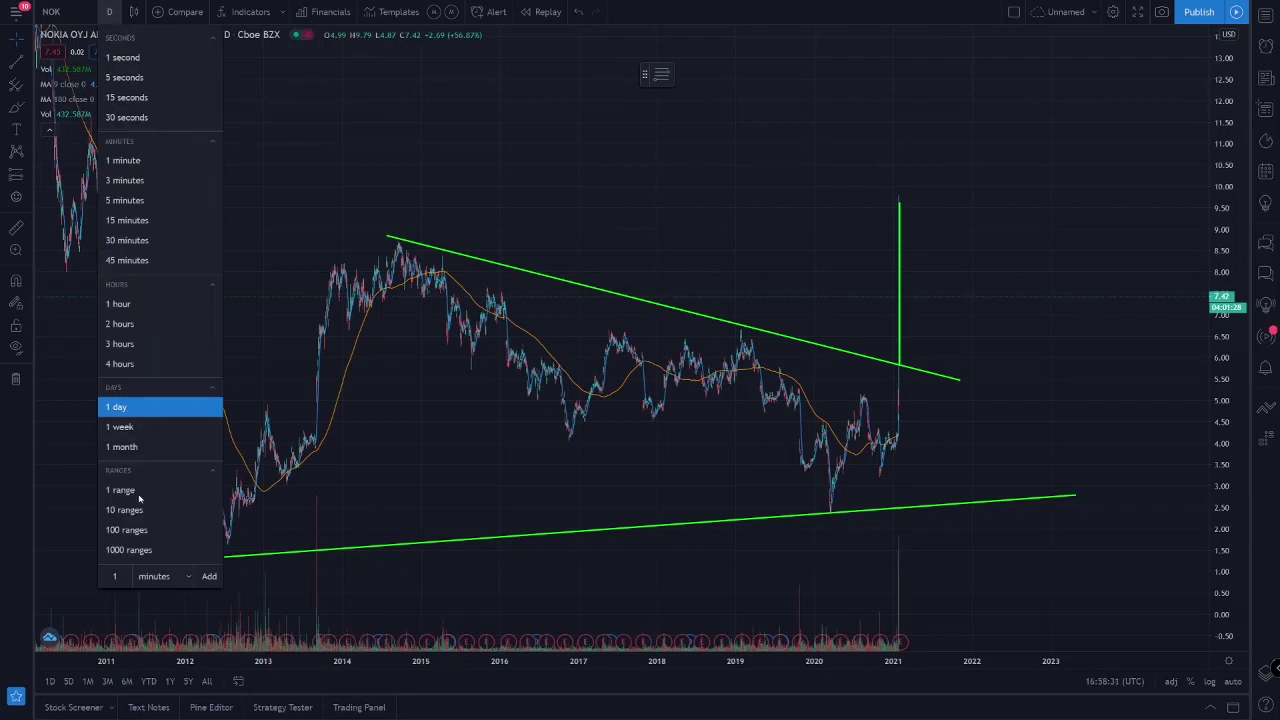
# Show weekly candles scaled to the full history, and begin a trend line at the 2000 peak
pyautogui.click(136, 430)
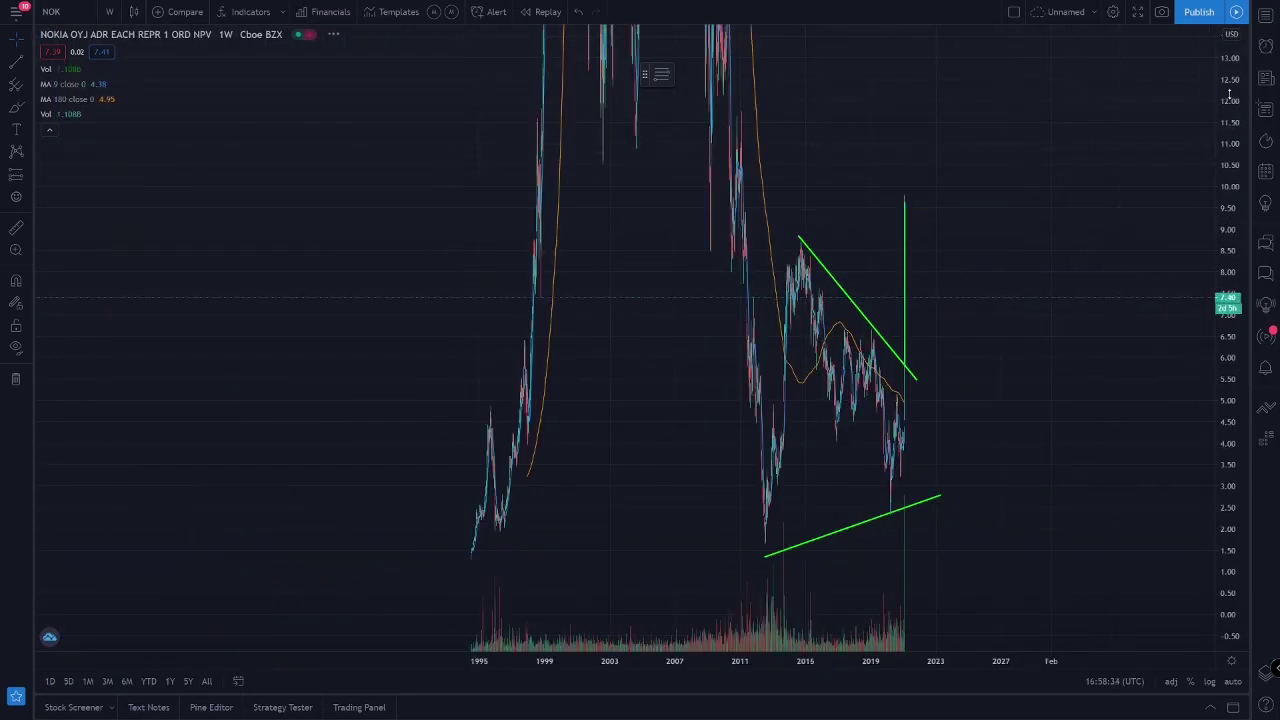
pyautogui.moveTo(1229, 95); pyautogui.dragTo(1170, 505)
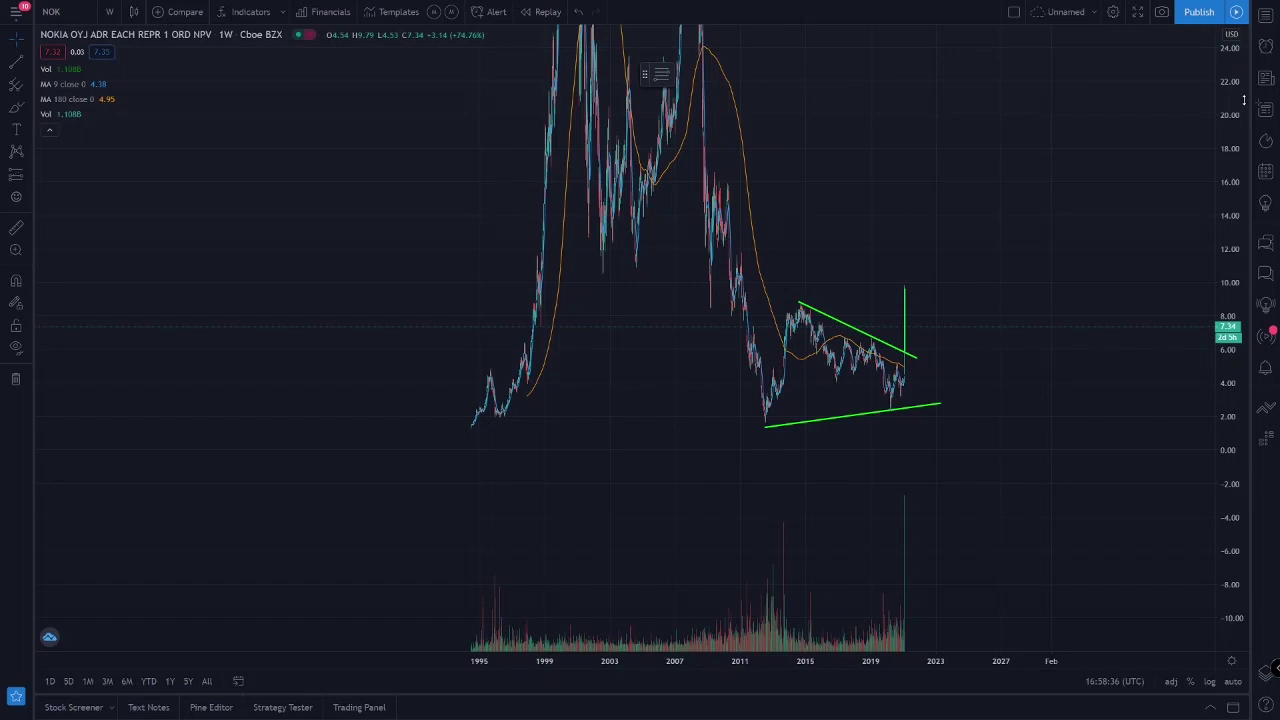
pyautogui.moveTo(1243, 100); pyautogui.dragTo(1180, 333)
pyautogui.moveTo(1226, 170); pyautogui.dragTo(1222, 250)
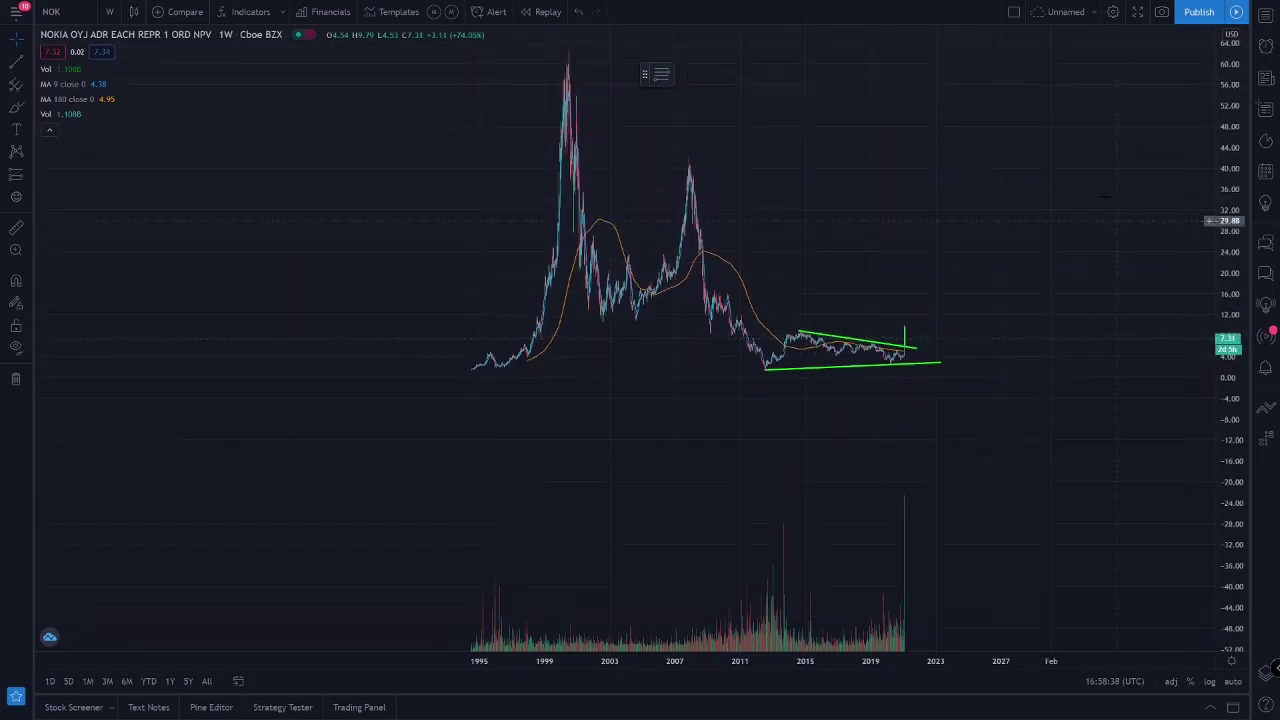
pyautogui.moveTo(1095, 205); pyautogui.dragTo(791, 303)
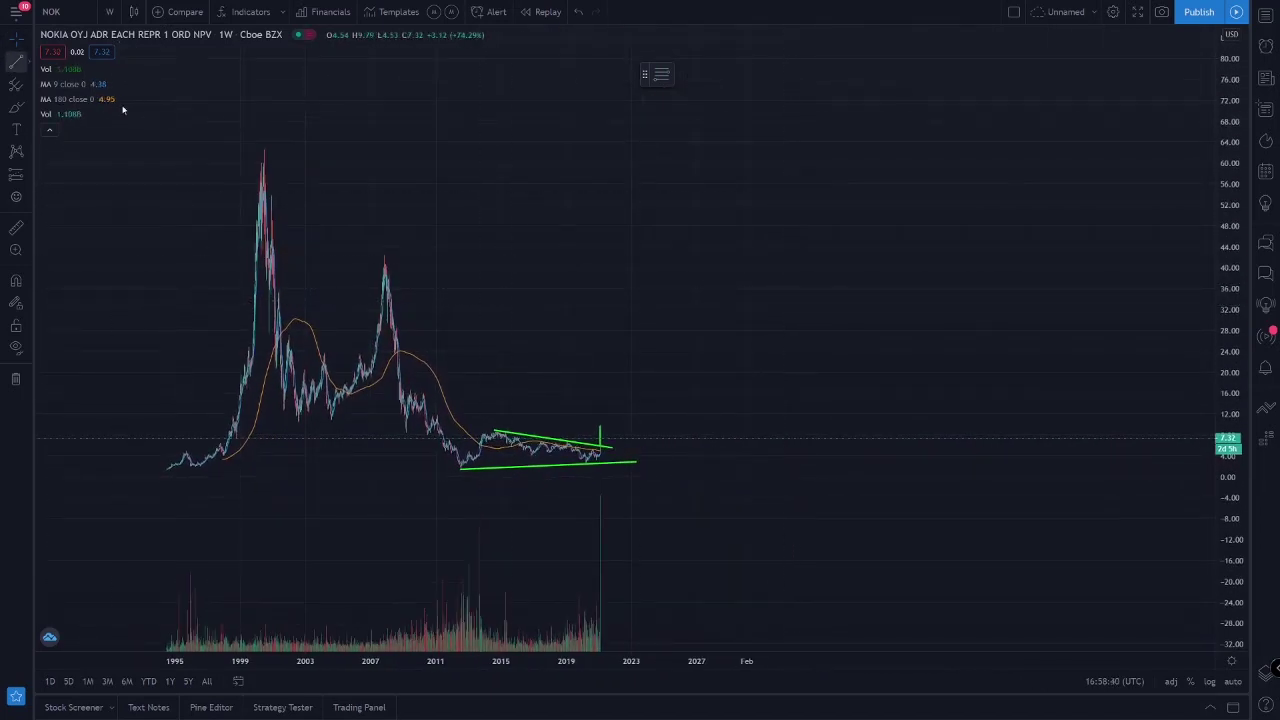
pyautogui.moveTo(62, 84)
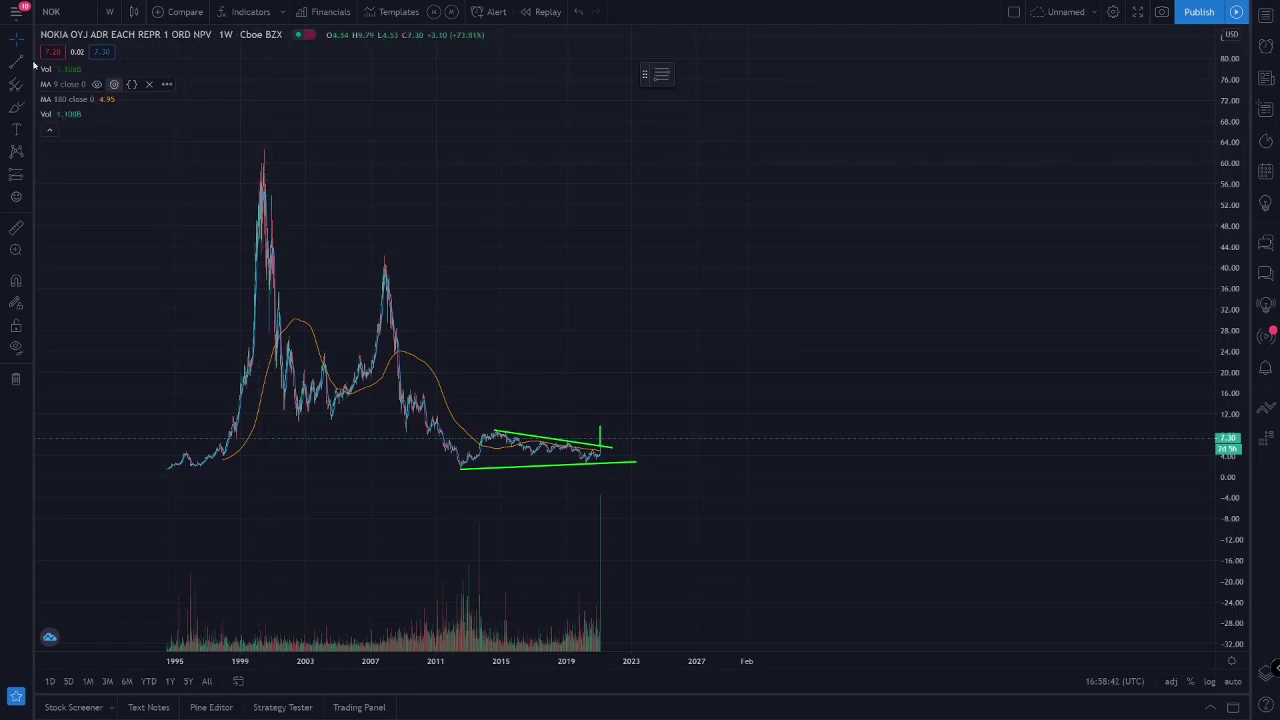
pyautogui.click(19, 62)
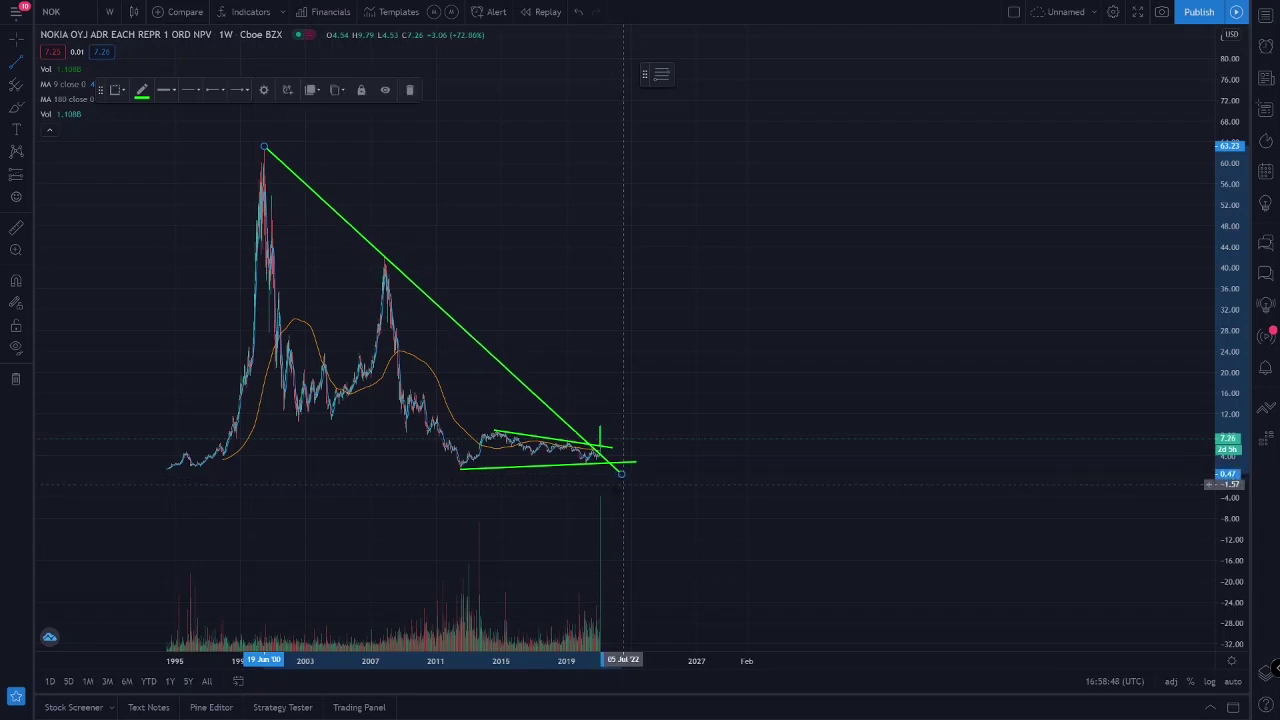
# Finish the falling line from the 2000 peak and extend the lower support back to 1995
pyautogui.scroll(1, 615, 485)
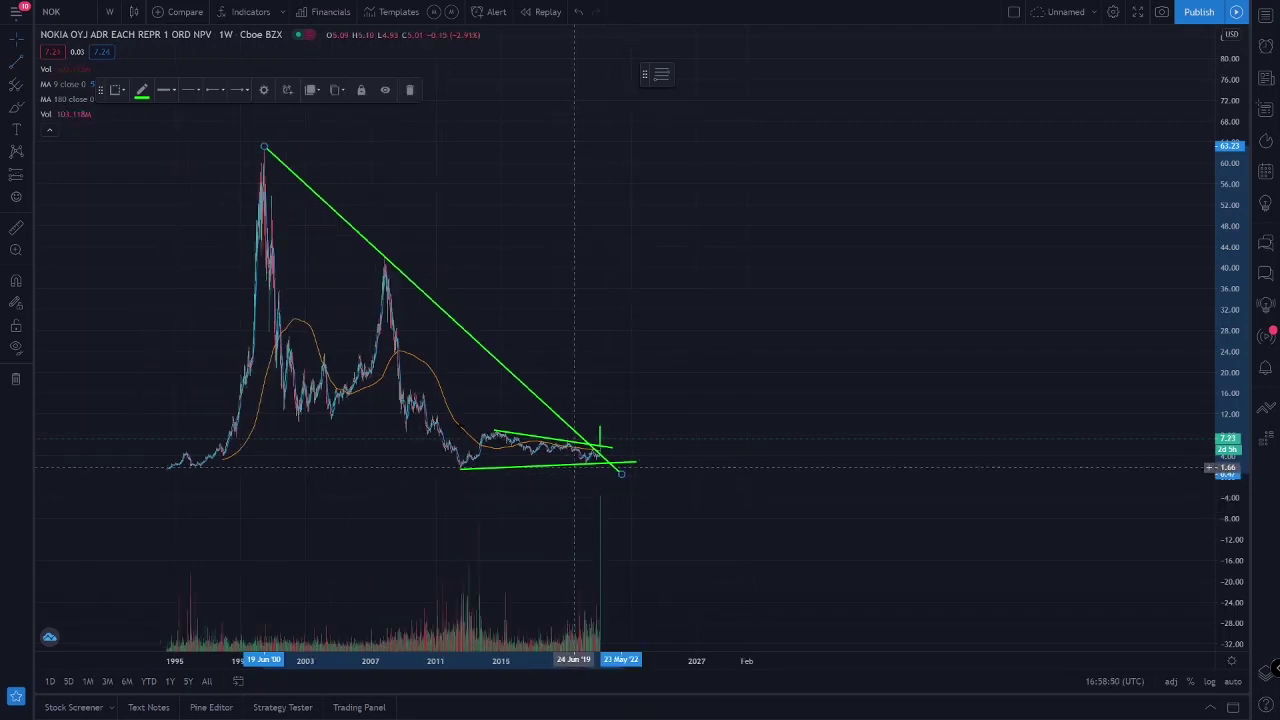
pyautogui.scroll(1, 544, 452)
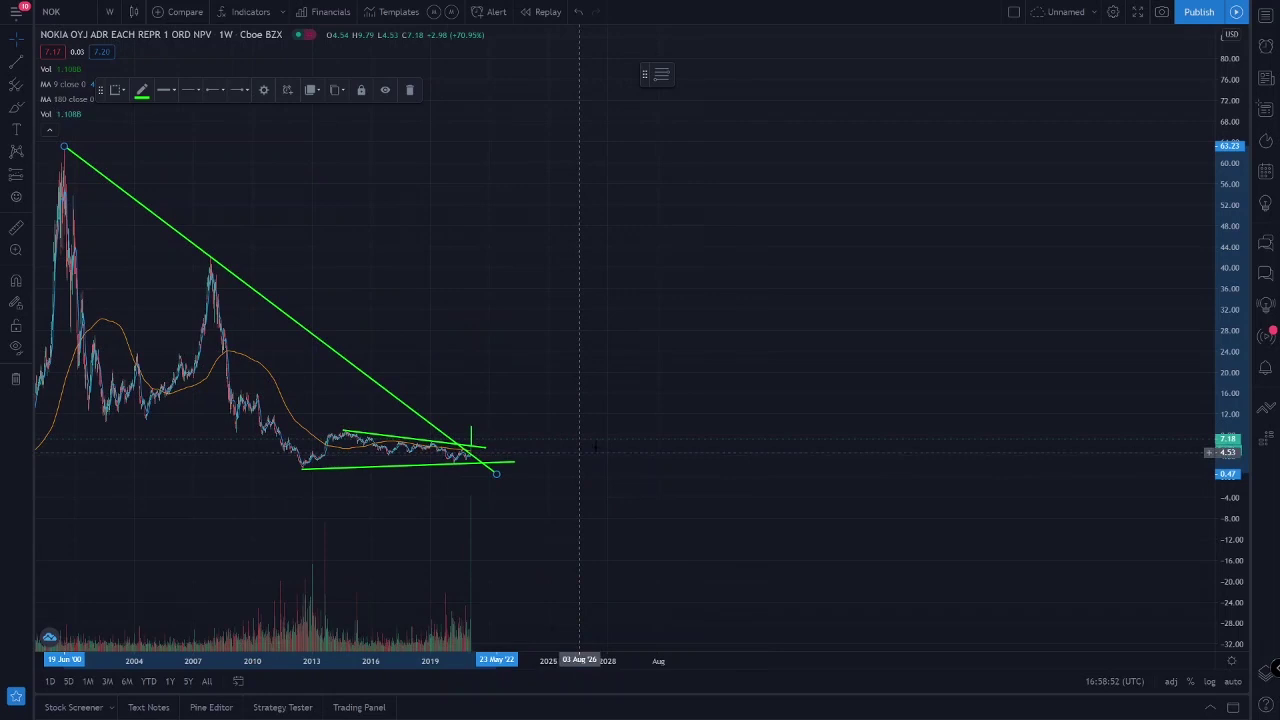
pyautogui.scroll(-1, 544, 452)
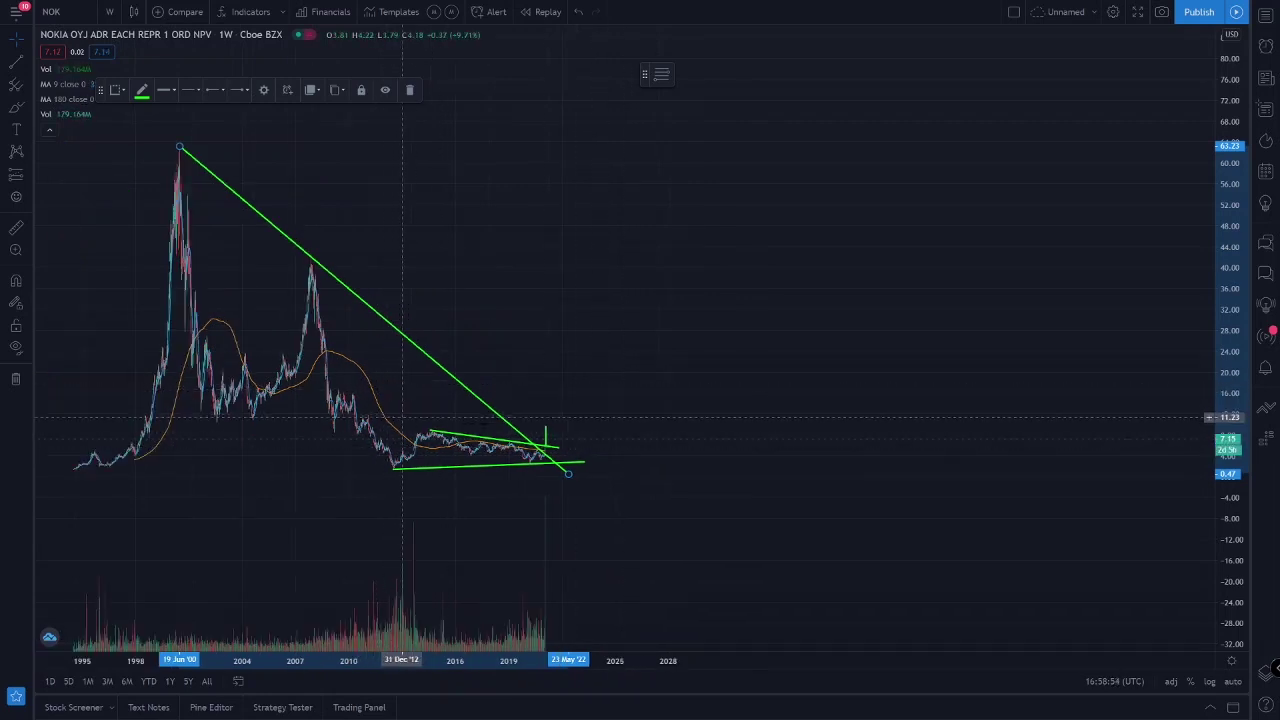
pyautogui.moveTo(393, 475); pyautogui.dragTo(88, 478)
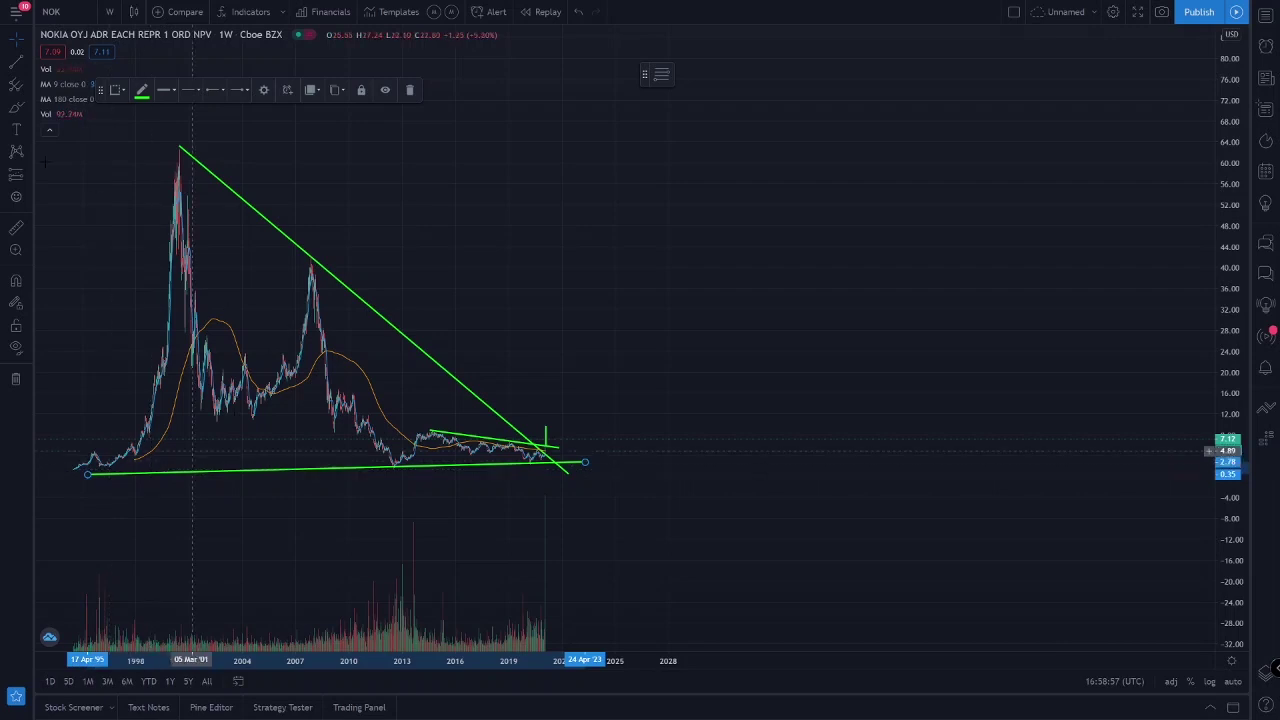
pyautogui.click(320, 265)
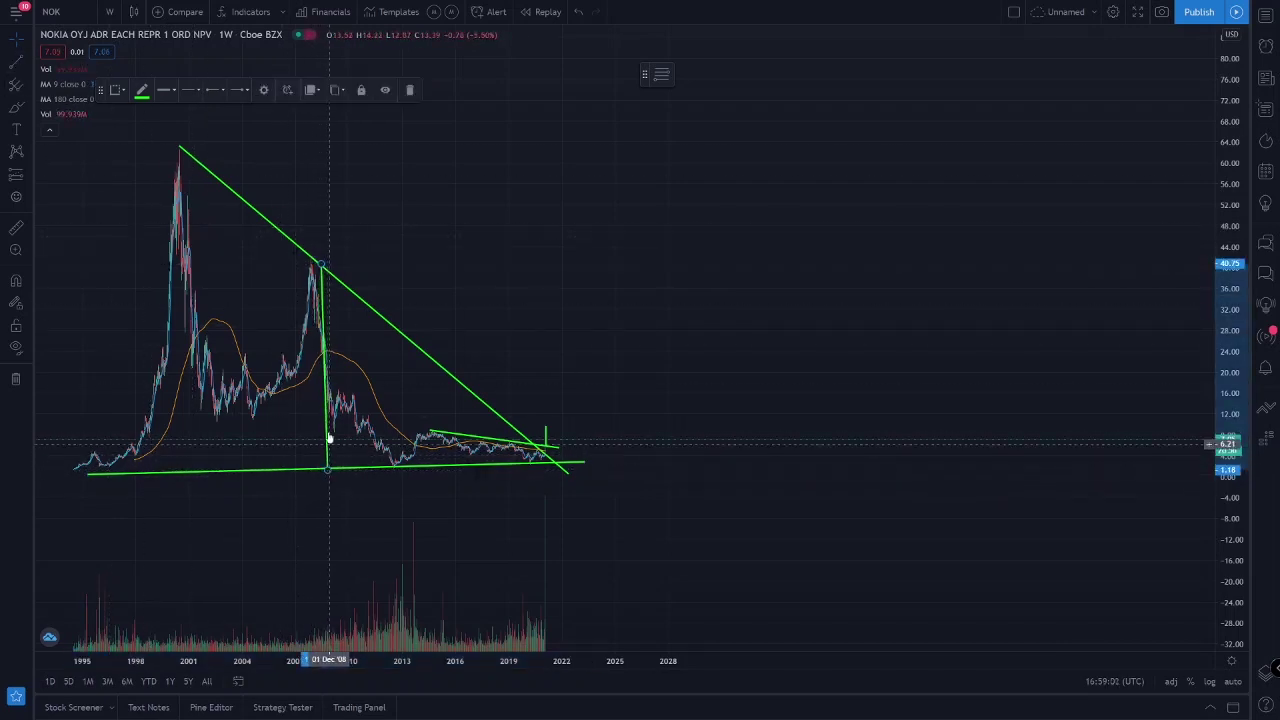
# Anchor the 2008-peak height line on the upper trend line and move it to the late-2020 breakout
pyautogui.moveTo(322, 268); pyautogui.dragTo(326, 272)
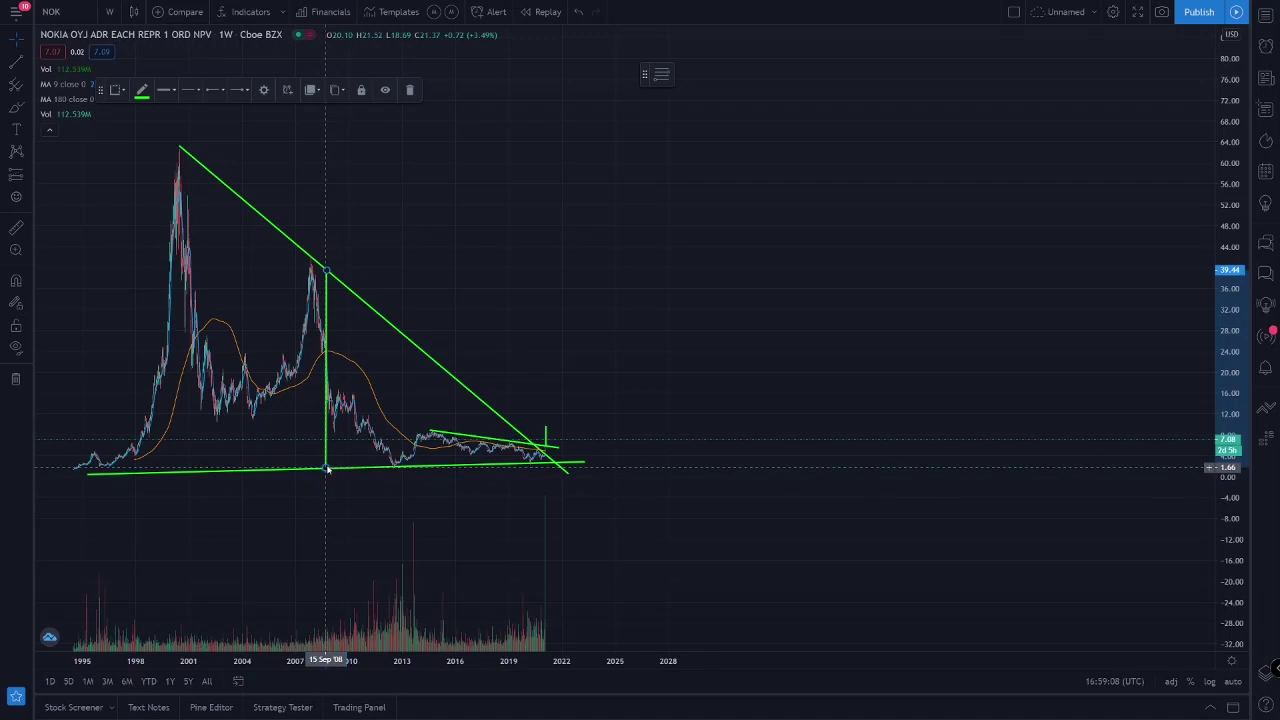
pyautogui.moveTo(325, 373); pyautogui.dragTo(545, 355)
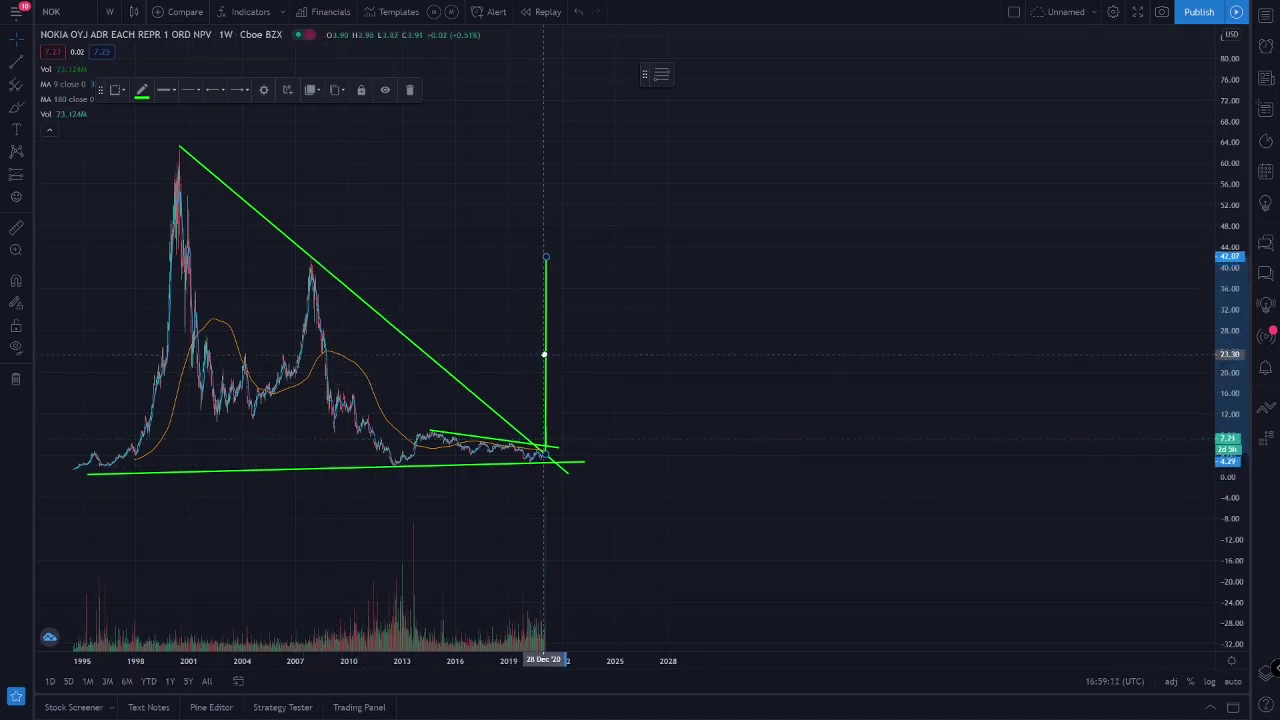
pyautogui.moveTo(543, 354); pyautogui.dragTo(541, 354)
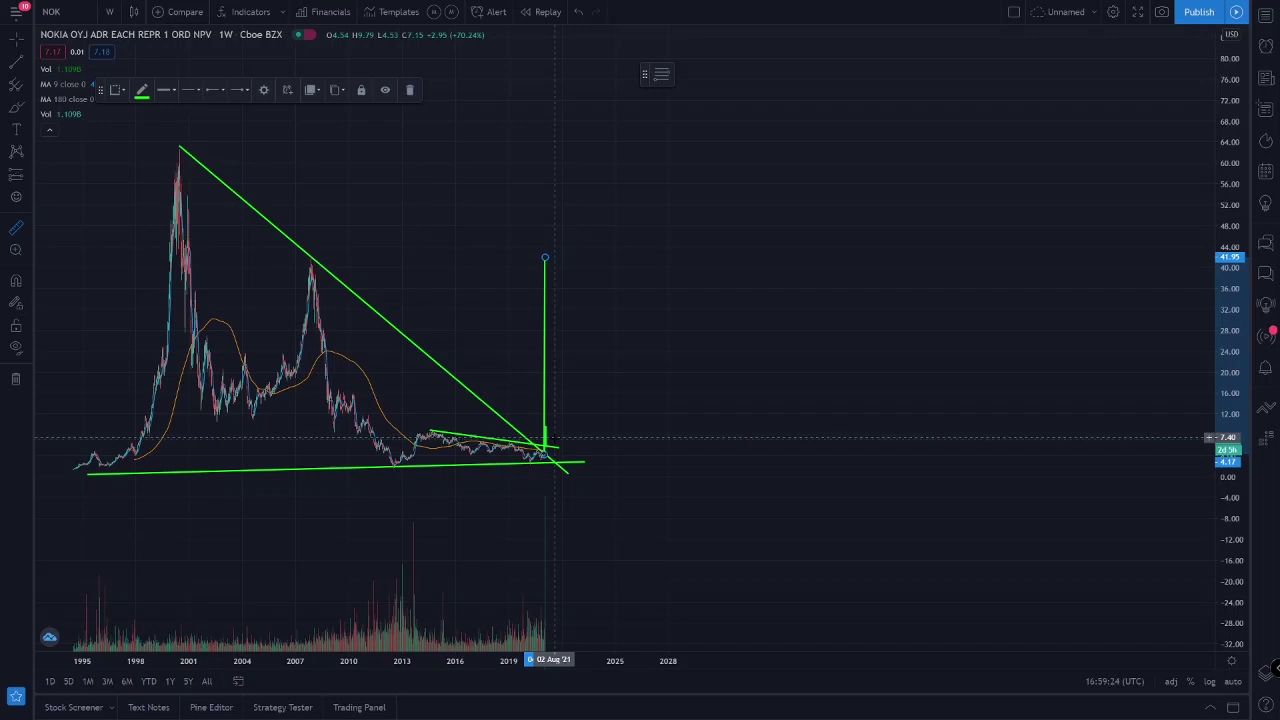
# Measure the 493.99% rise from breakout to target top, then delete the tall target line
pyautogui.keyDown('shift'); pyautogui.click(555, 438); pyautogui.keyUp('shift')
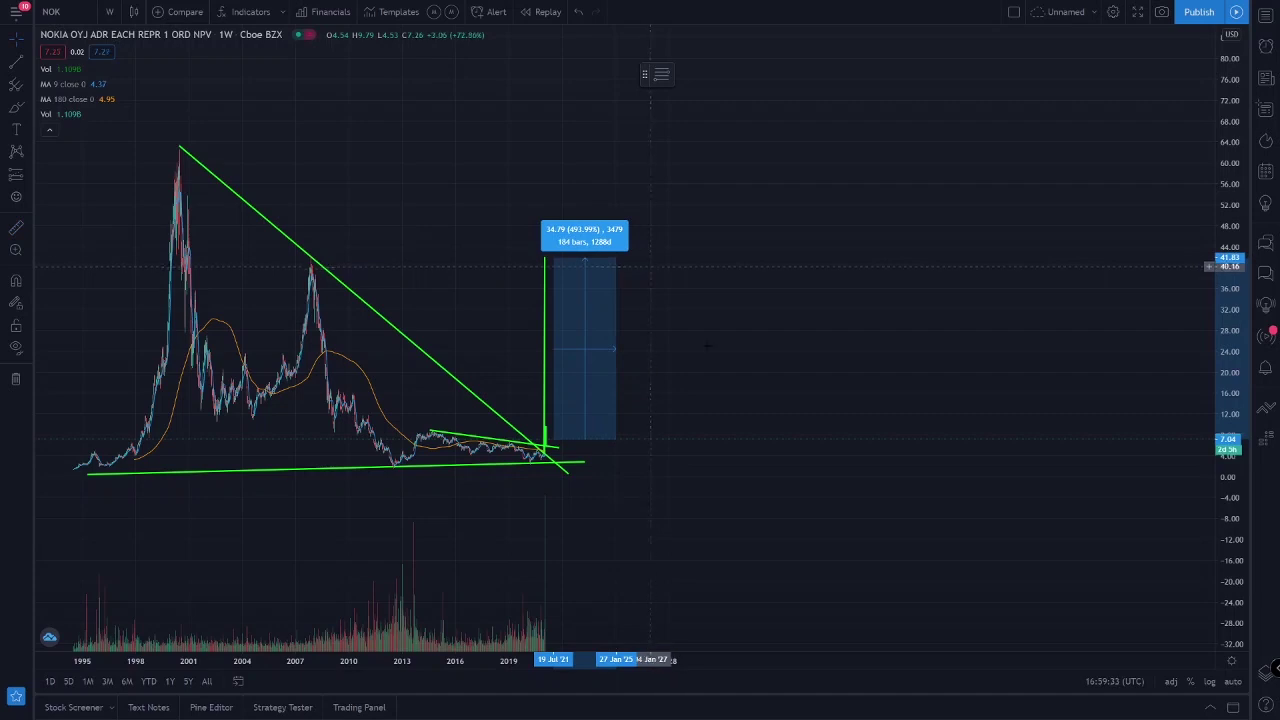
pyautogui.click(707, 345)
pyautogui.click(545, 359)
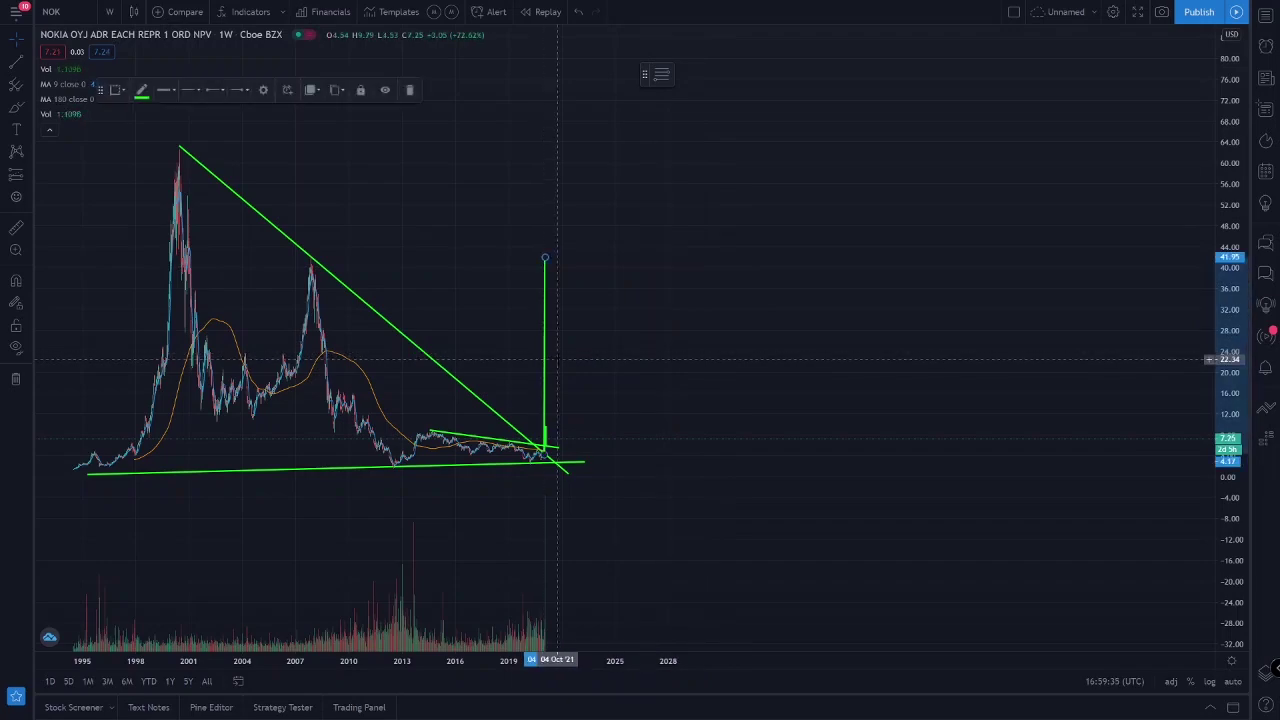
pyautogui.click(557, 359)
pyautogui.scroll(3, 543, 378)
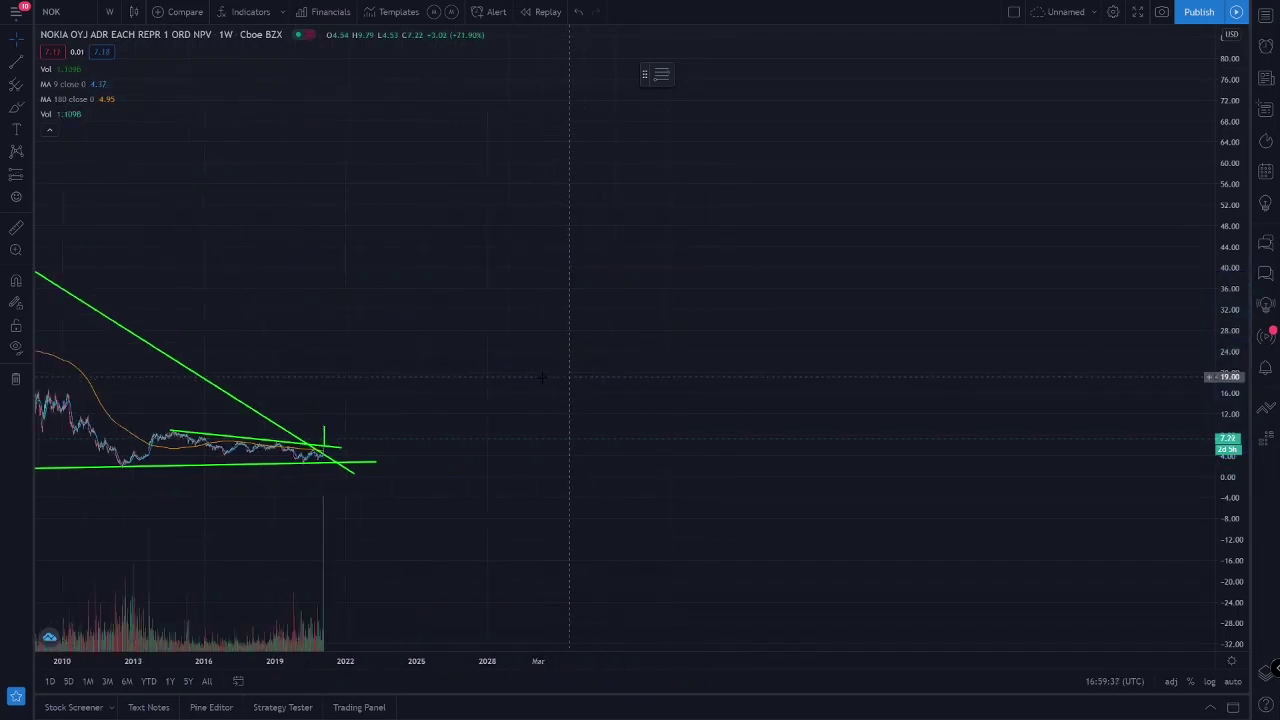
pyautogui.moveTo(489, 348)
pyautogui.mouseDown()
pyautogui.moveTo(866, 350)
pyautogui.moveTo(972, 385)
pyautogui.mouseUp()
pyautogui.scroll(3, 972, 385)
pyautogui.moveTo(837, 309)
pyautogui.mouseDown()
pyautogui.moveTo(520, 330)
pyautogui.moveTo(895, 331)
pyautogui.mouseUp()
pyautogui.scroll(-1, 895, 331)
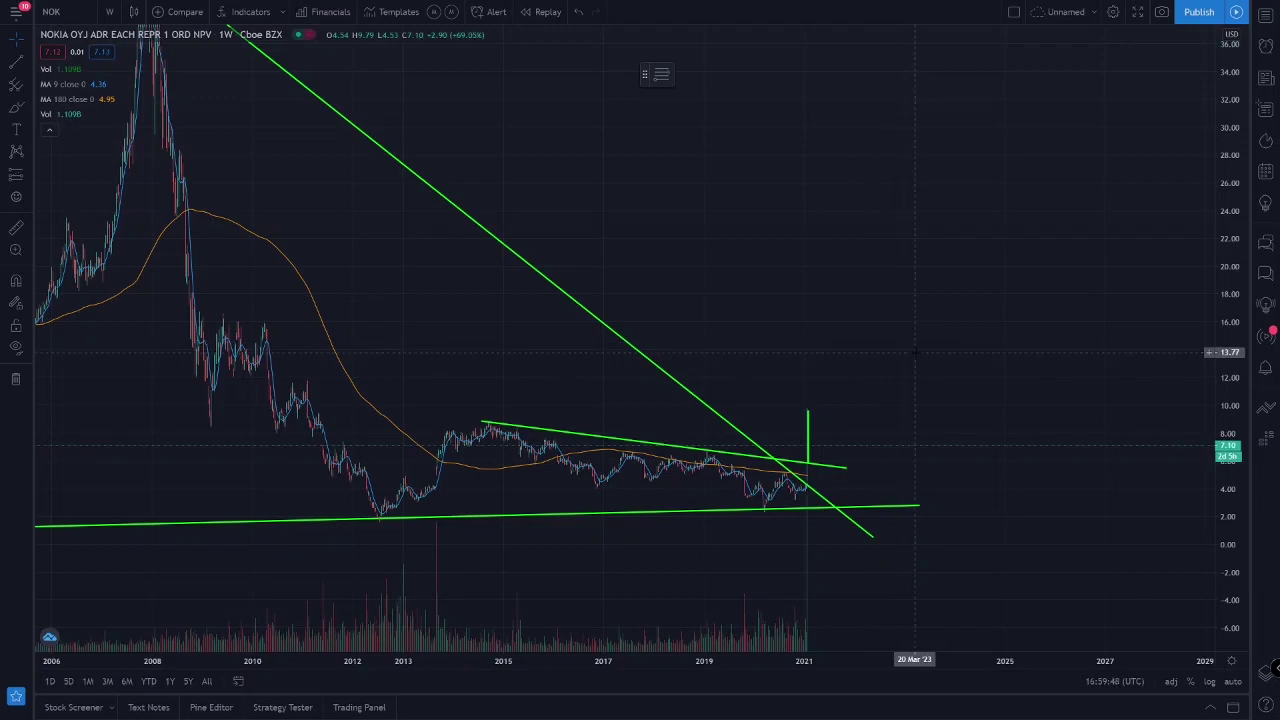
pyautogui.scroll(-2, 1100, 307)
pyautogui.moveTo(1225, 152); pyautogui.dragTo(1225, 260)
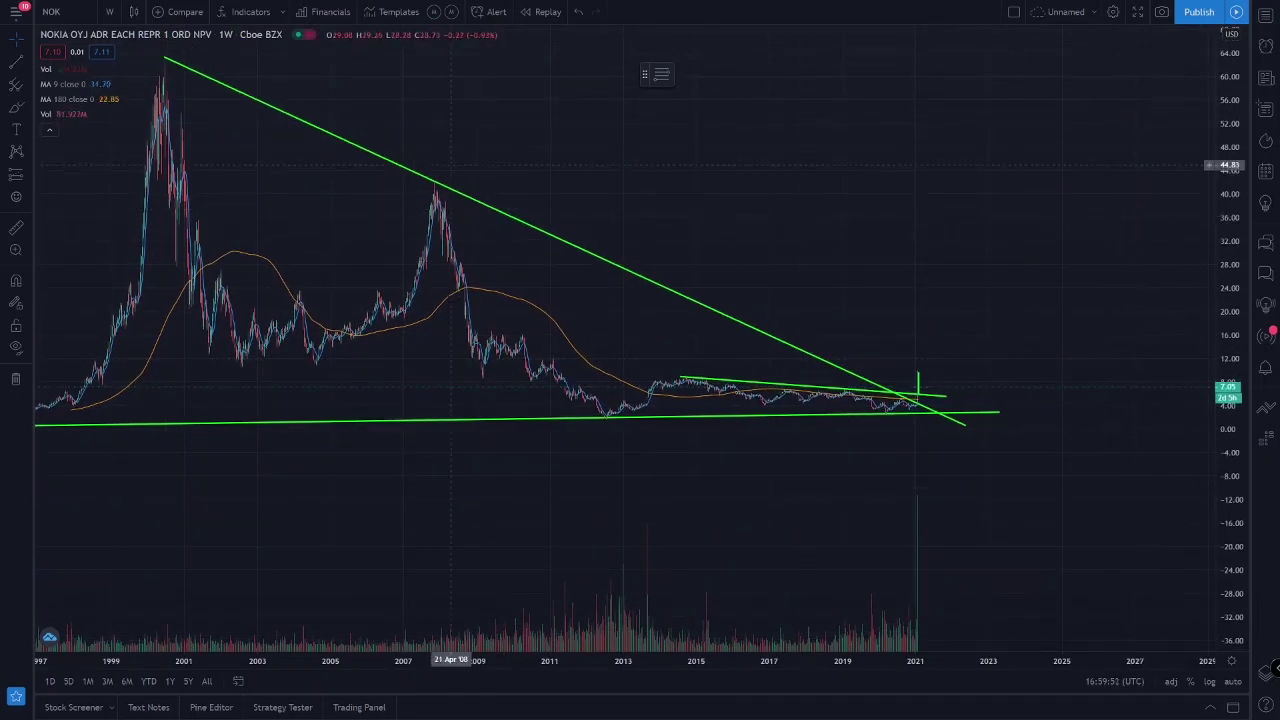
pyautogui.scroll(-1, 900, 380)
pyautogui.scroll(-1, 1050, 420)
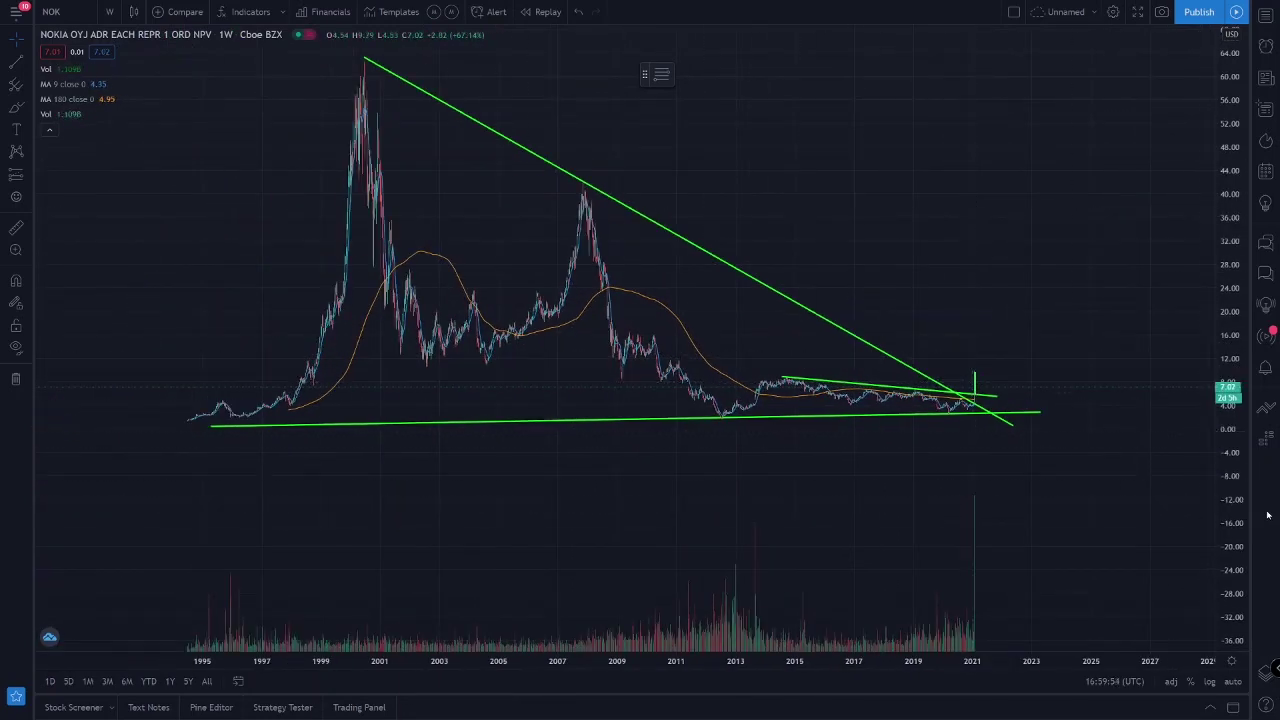
pyautogui.moveTo(1230, 476); pyautogui.dragTo(1230, 400)
pyautogui.scroll(2, 800, 380)
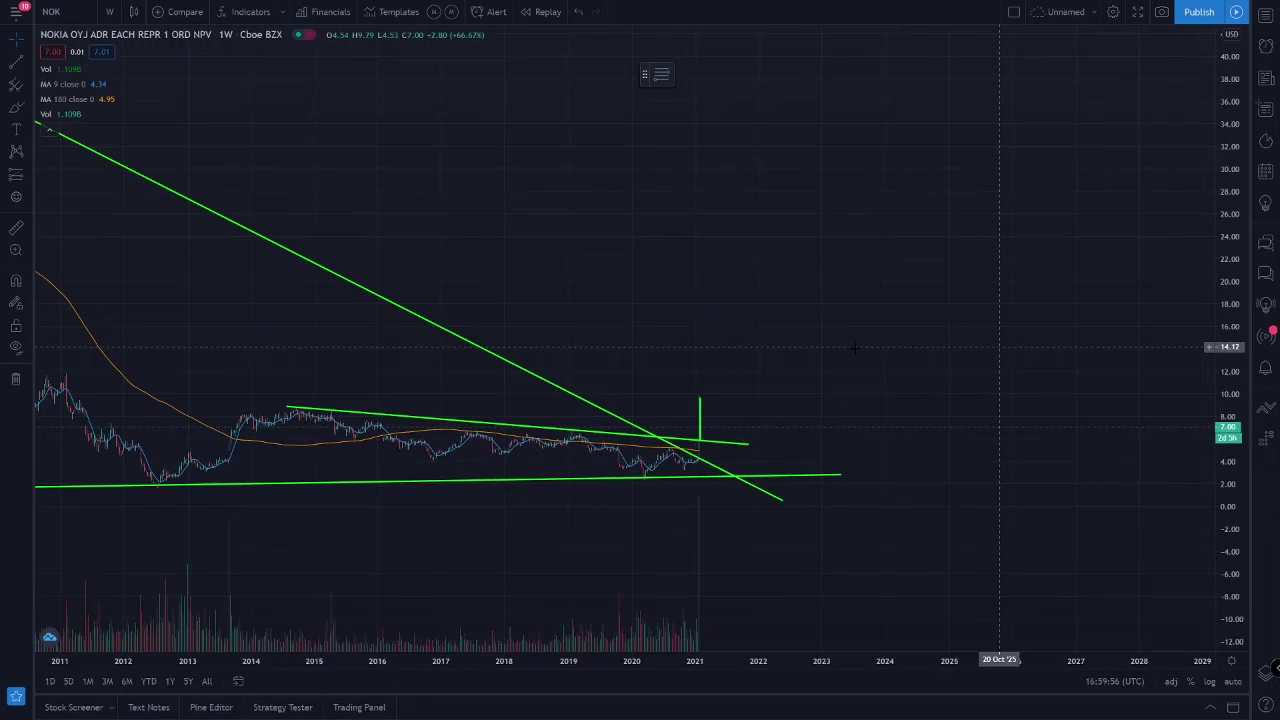
pyautogui.scroll(2, 697, 373)
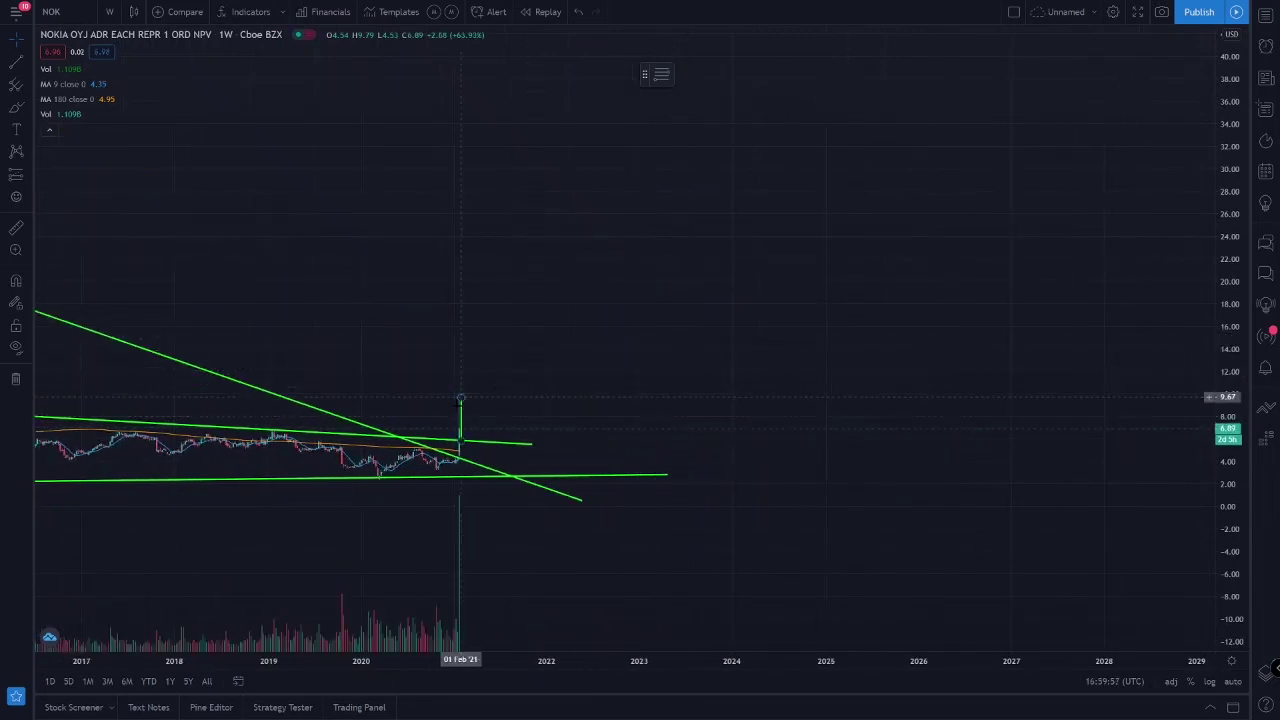
pyautogui.click(460, 410)
pyautogui.click(530, 426)
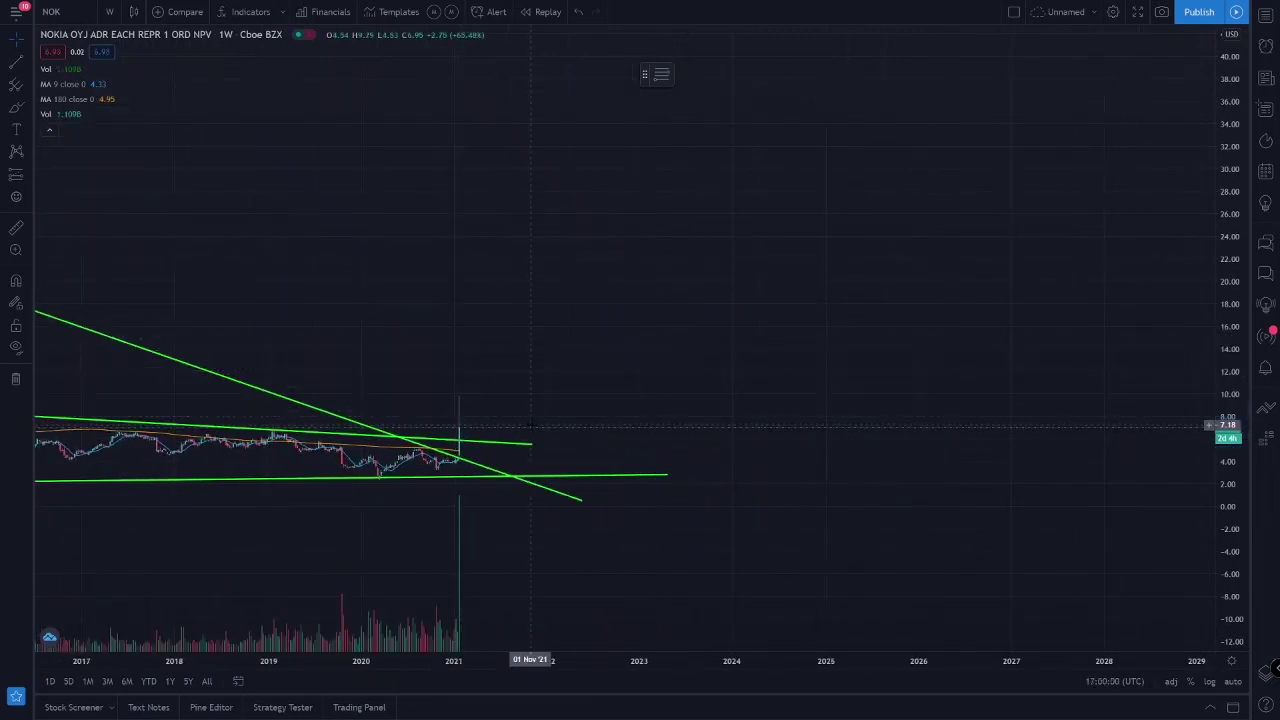
pyautogui.scroll(1, 530, 426)
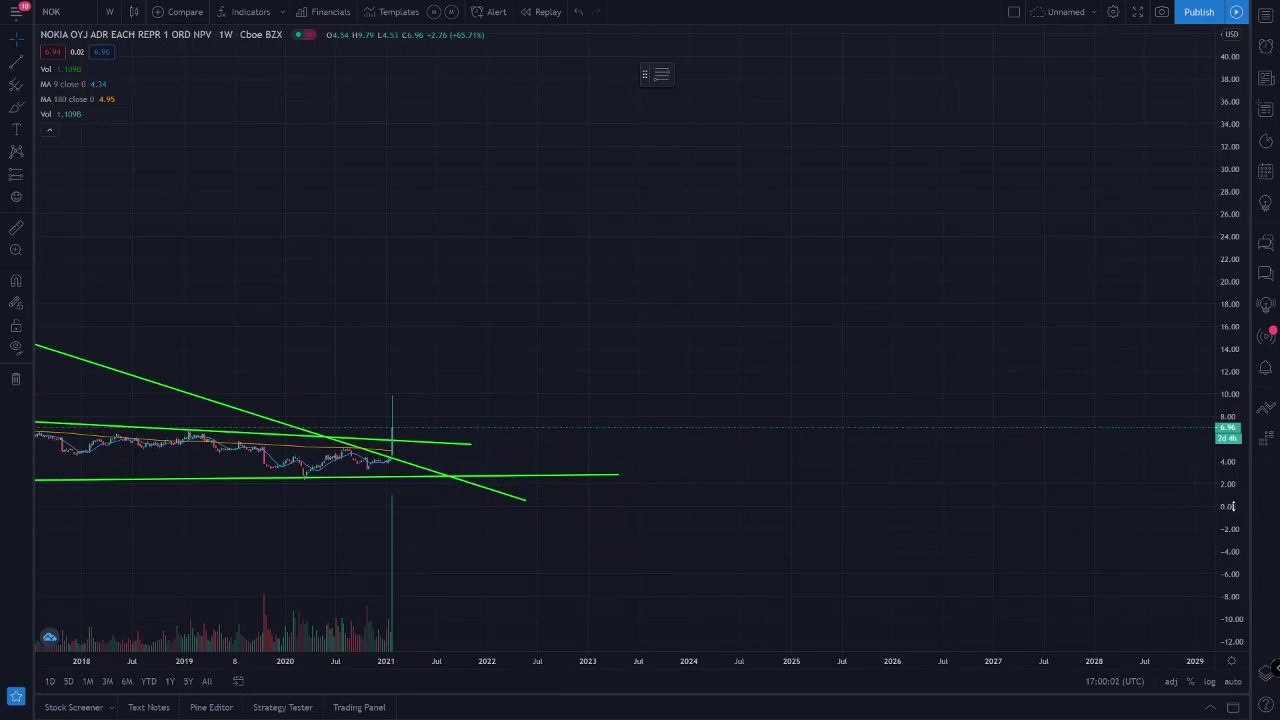
pyautogui.moveTo(1232, 507); pyautogui.dragTo(1228, 480)
pyautogui.moveTo(1166, 660); pyautogui.dragTo(840, 660)
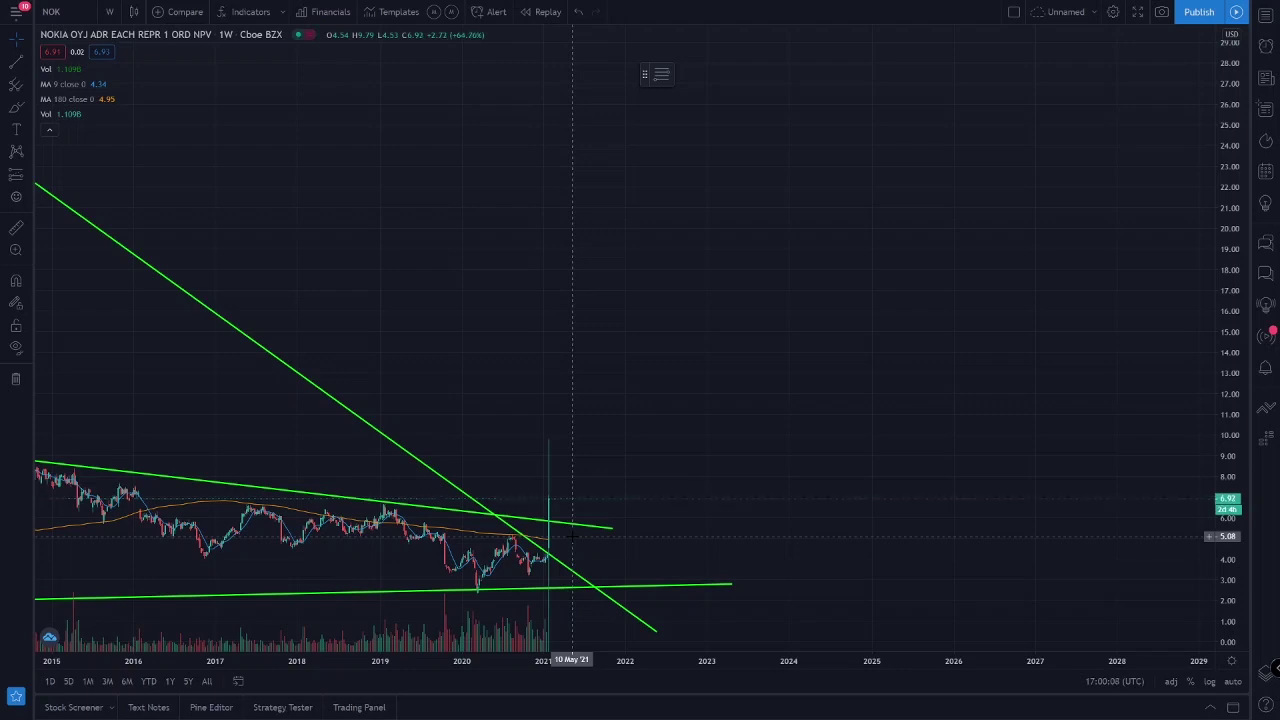
pyautogui.scroll(-3, 1208, 178)
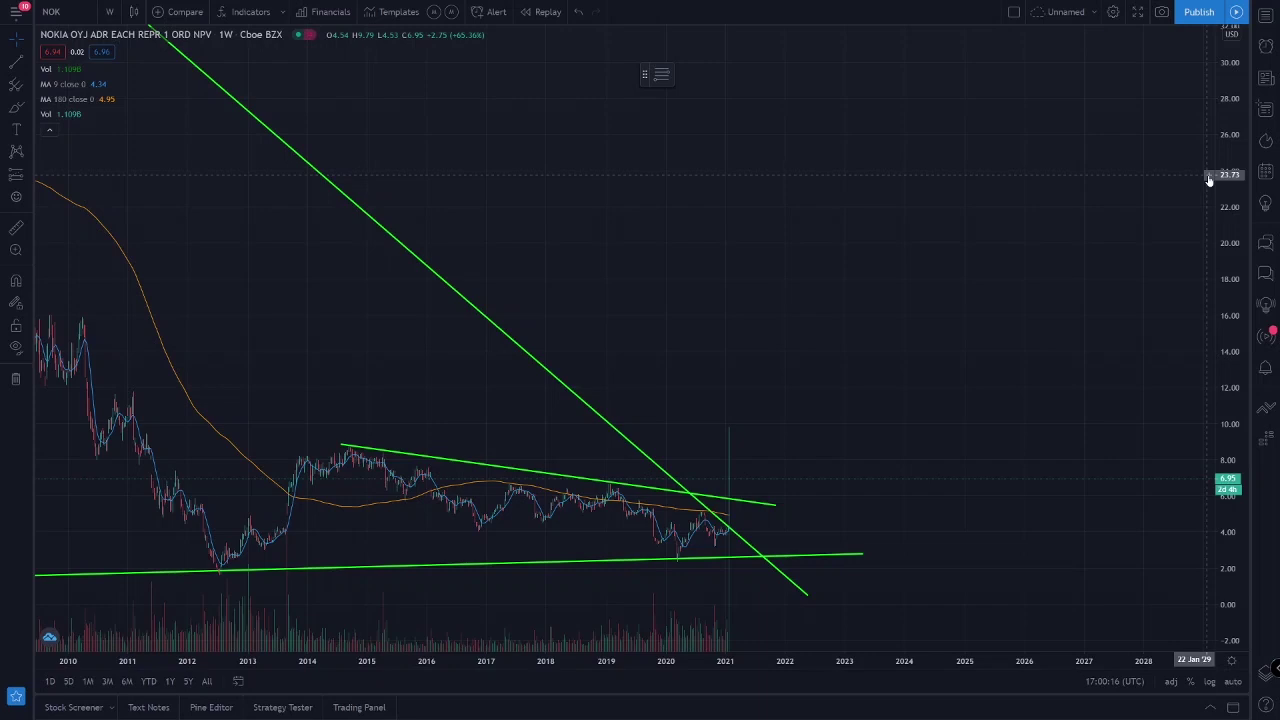